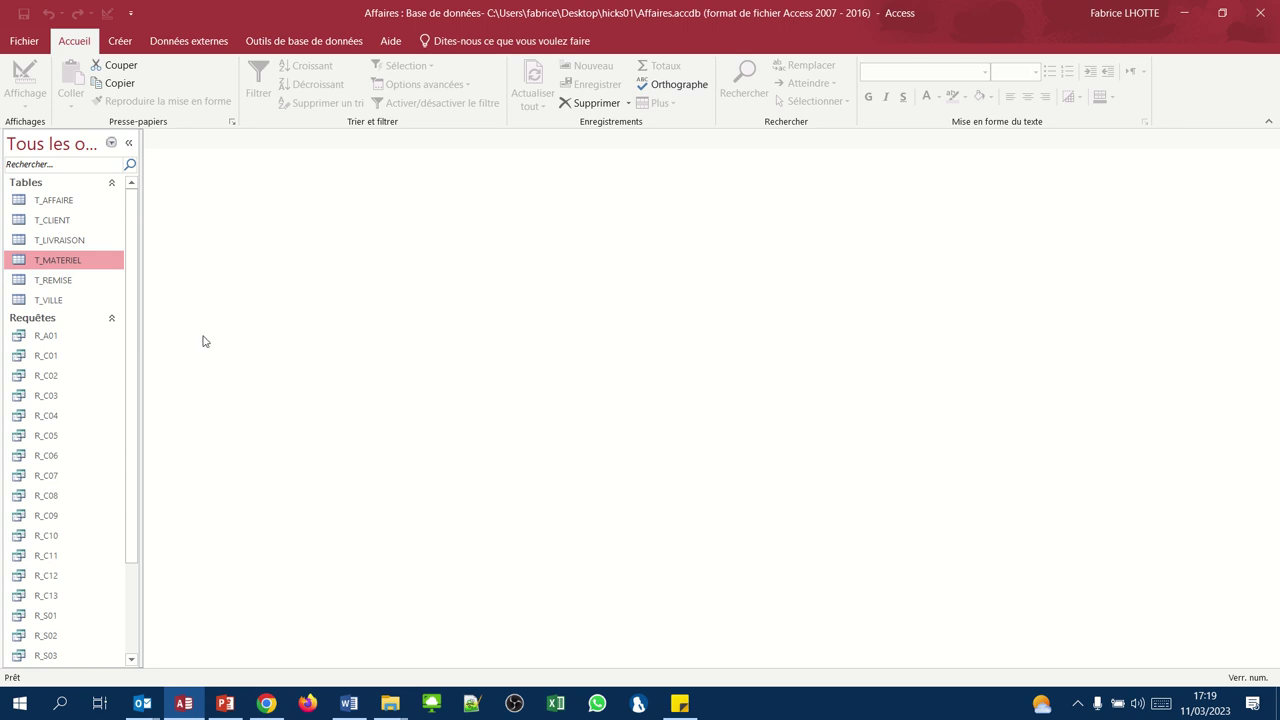
Step: Review the records in T_MATERIEL, close the table, and create a query in design view based on T_MATERIEL
double_click(58, 262)
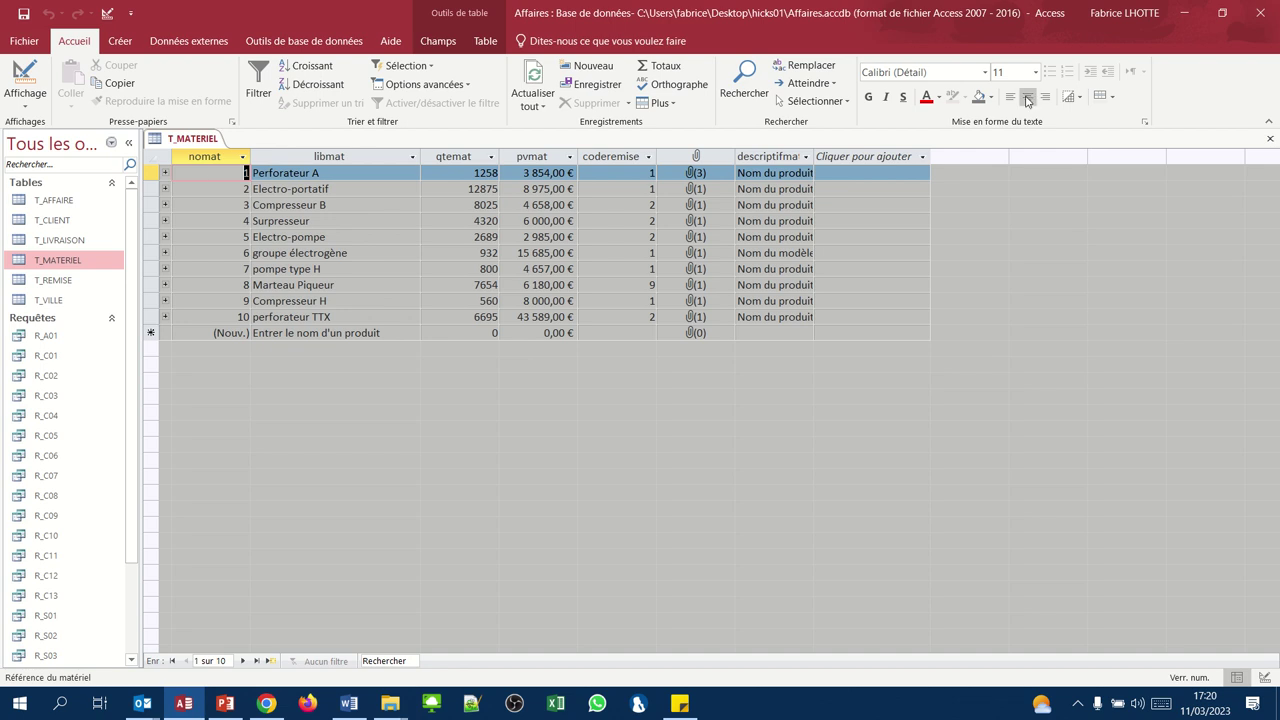
click(1268, 140)
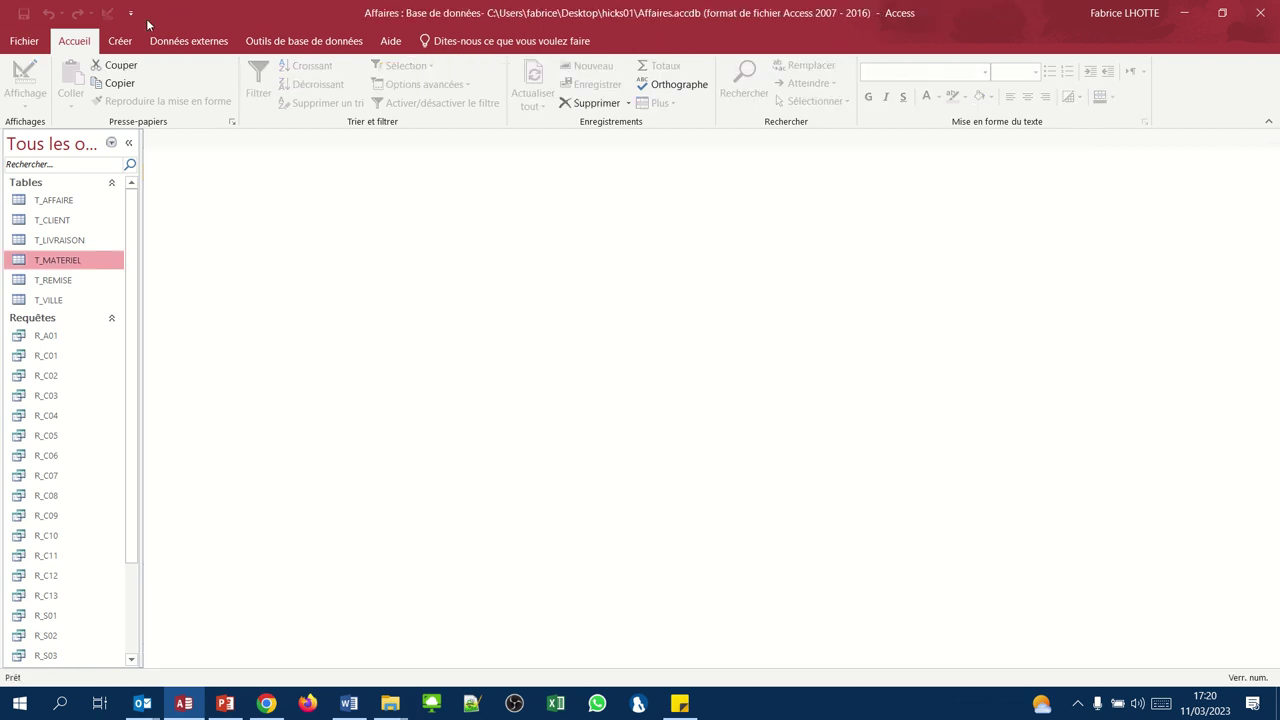
click(120, 41)
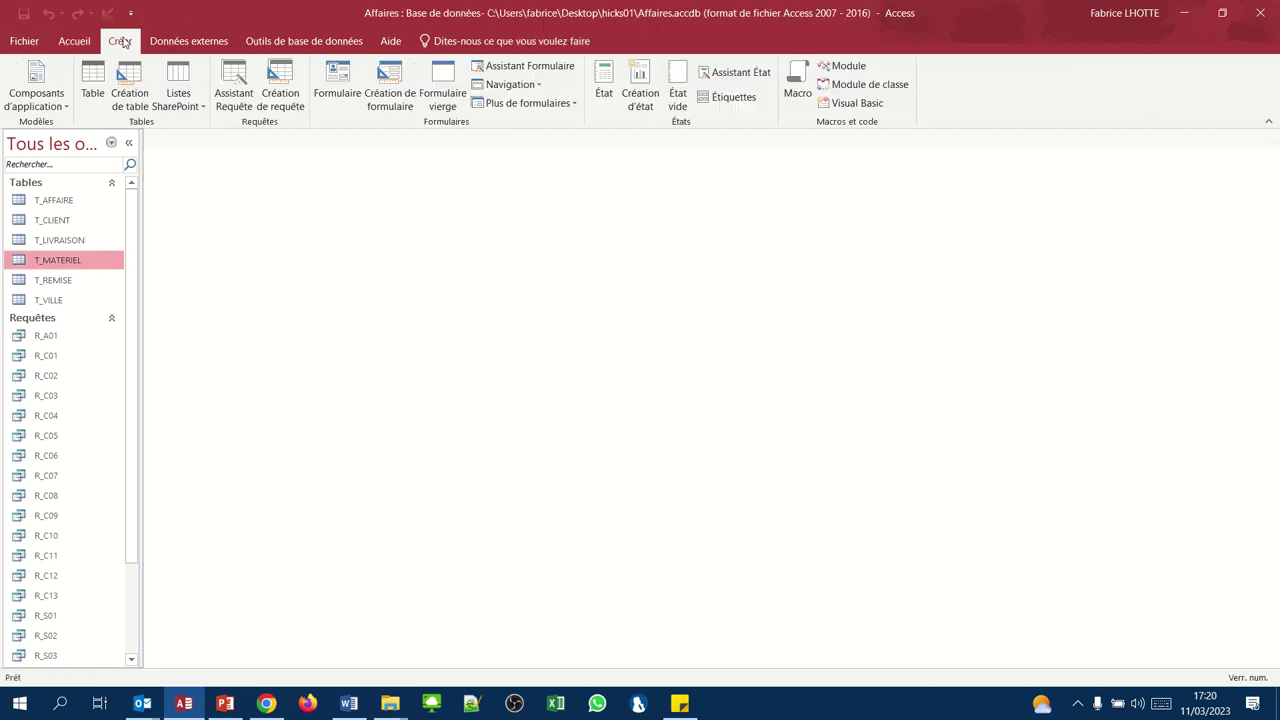
click(279, 100)
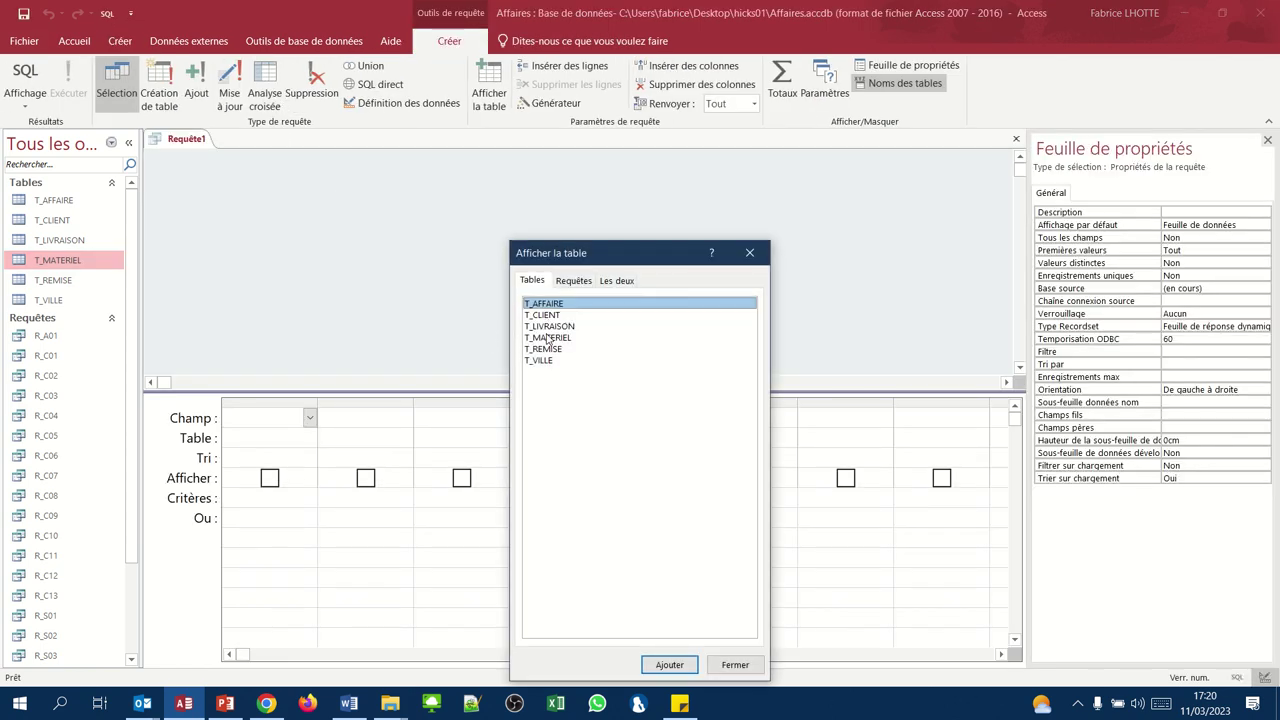
click(548, 339)
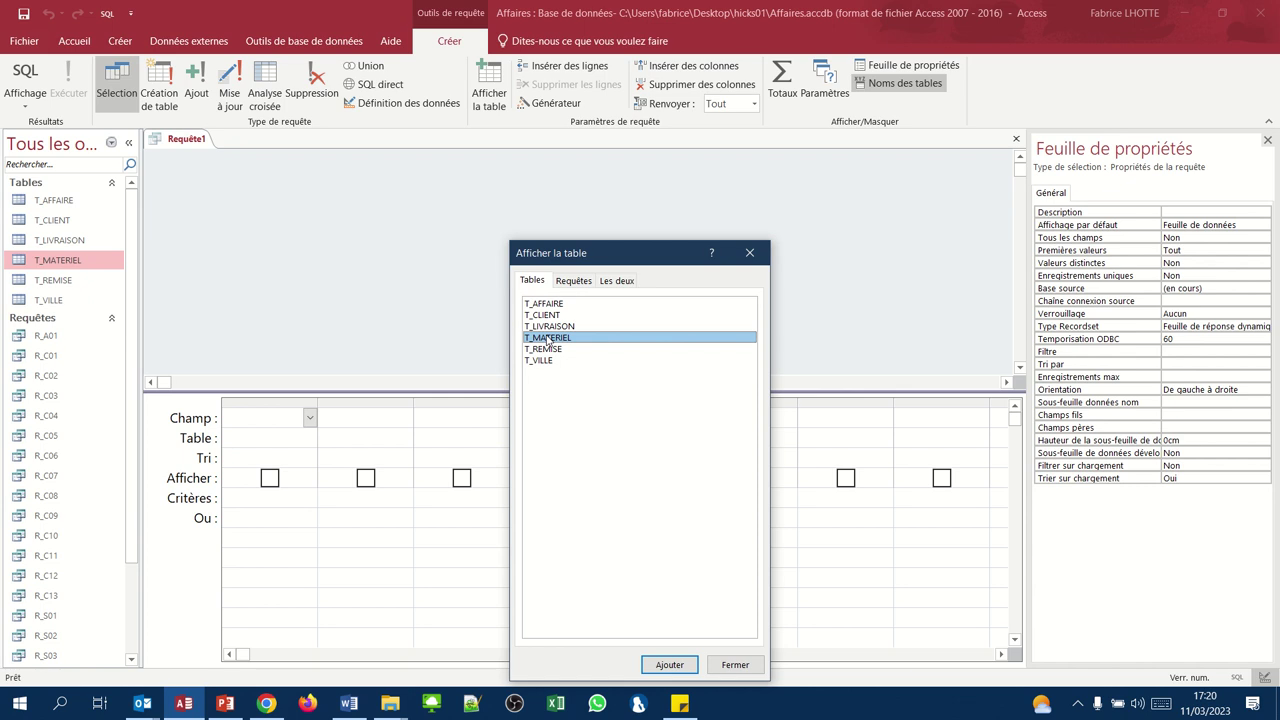
click(662, 668)
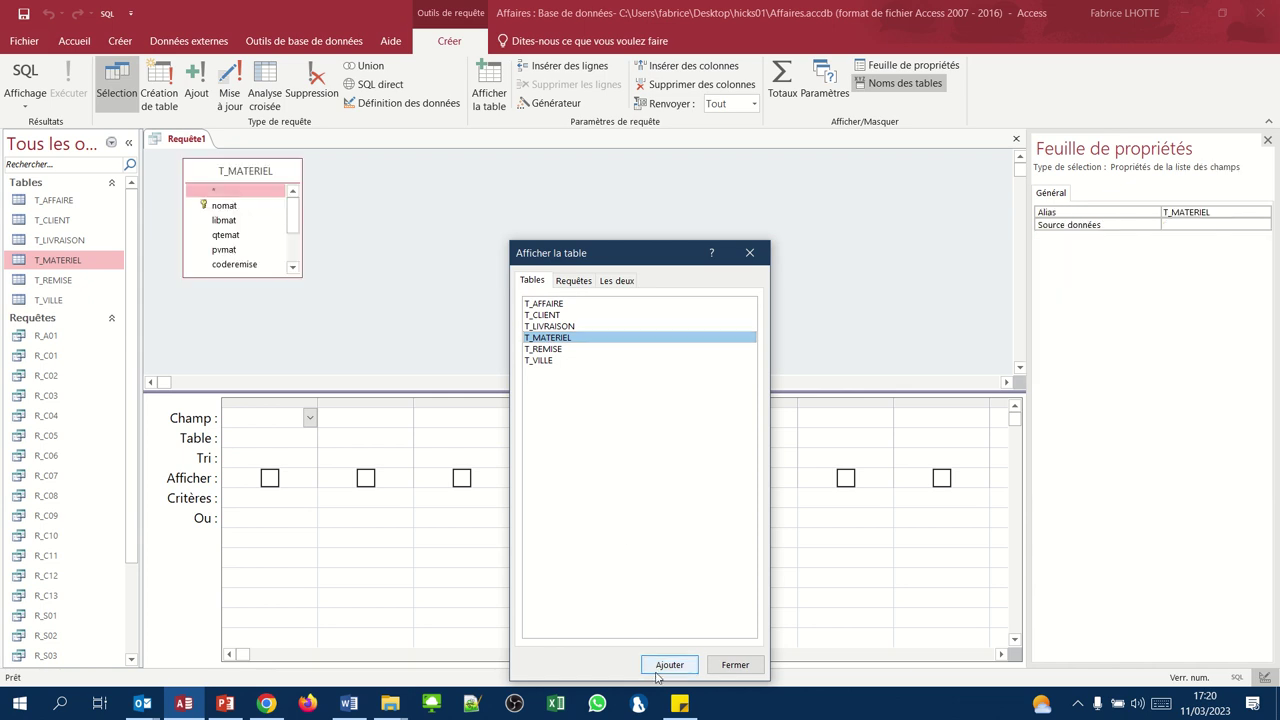
click(726, 668)
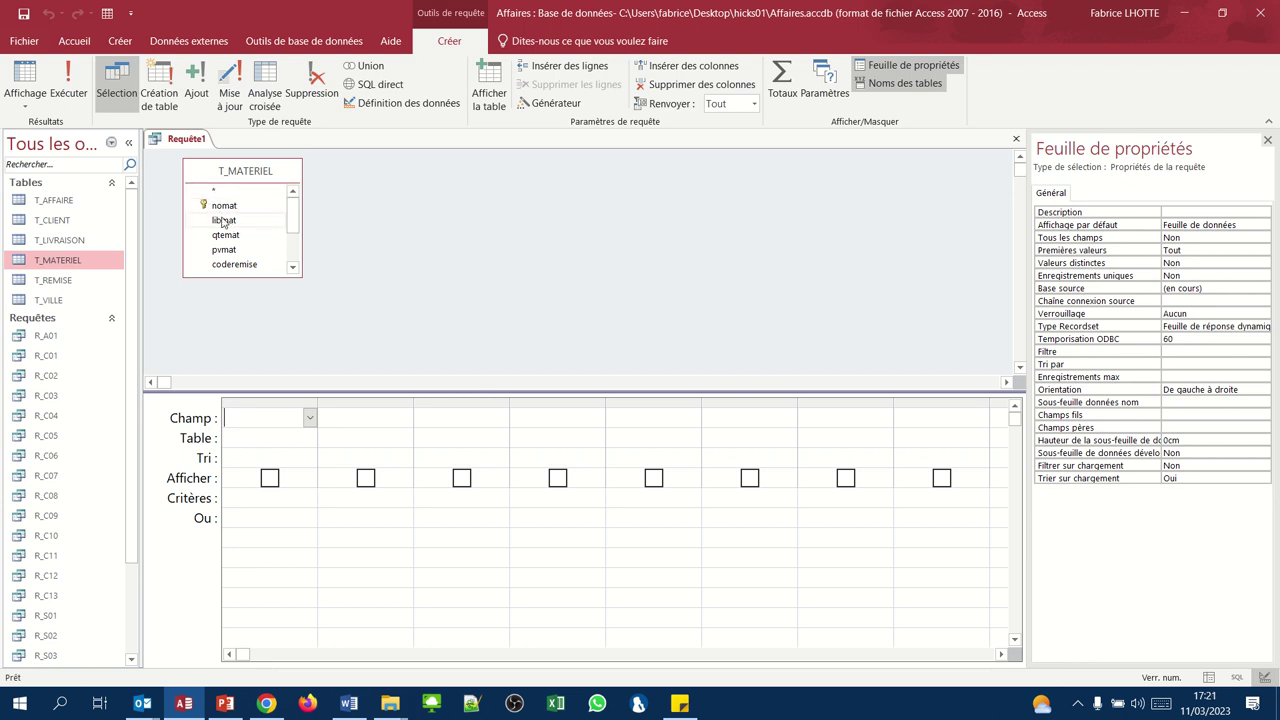
Step: Add the nomat field to the query with the total operation Compte and display the query result
double_click(224, 206)
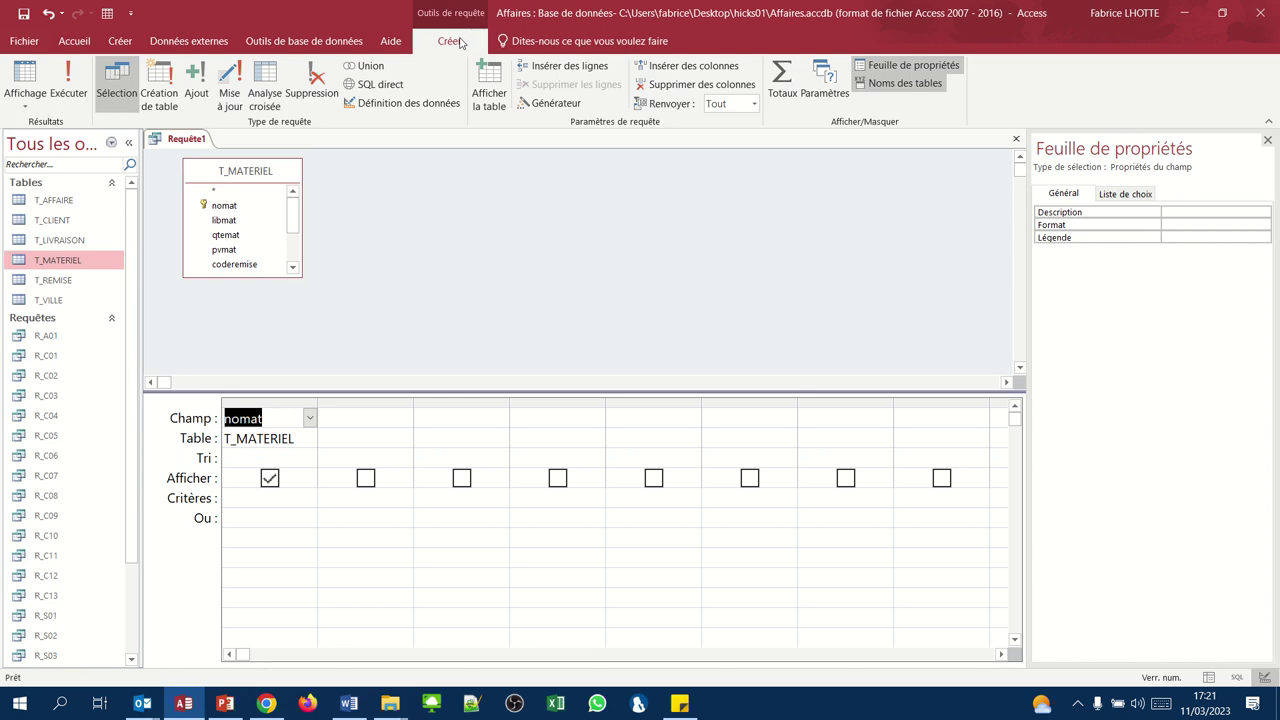
click(785, 91)
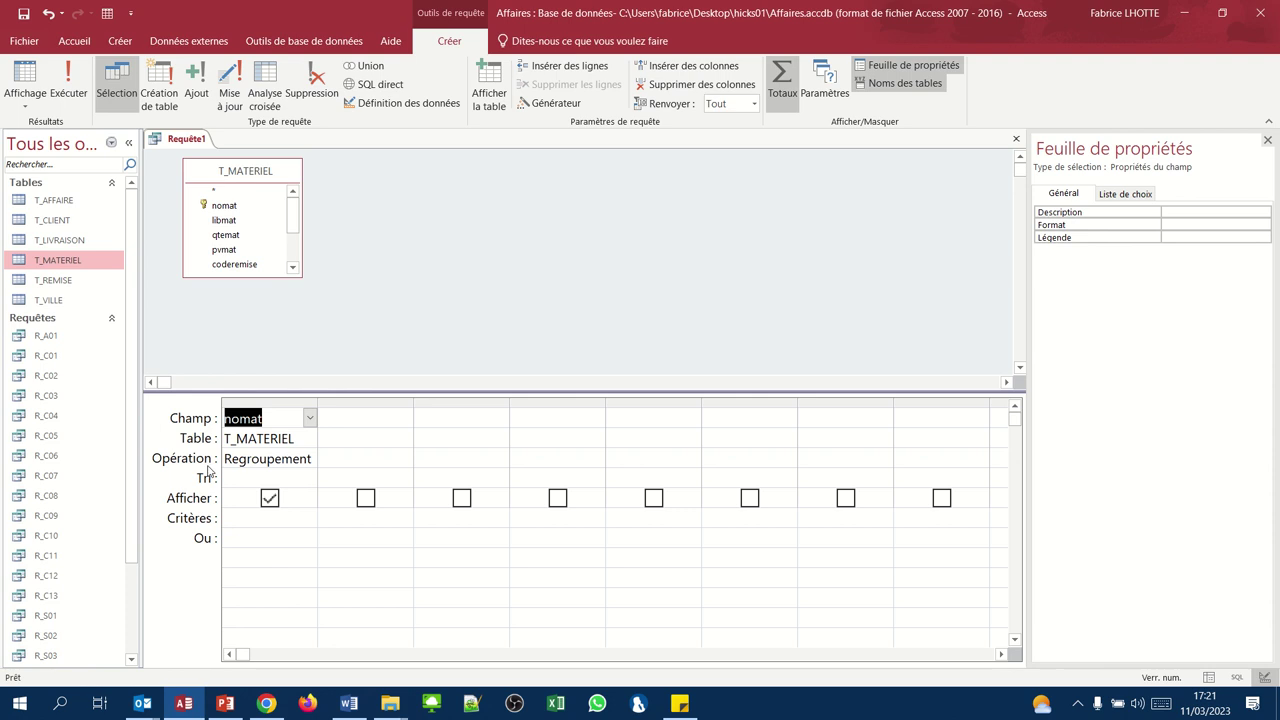
click(268, 459)
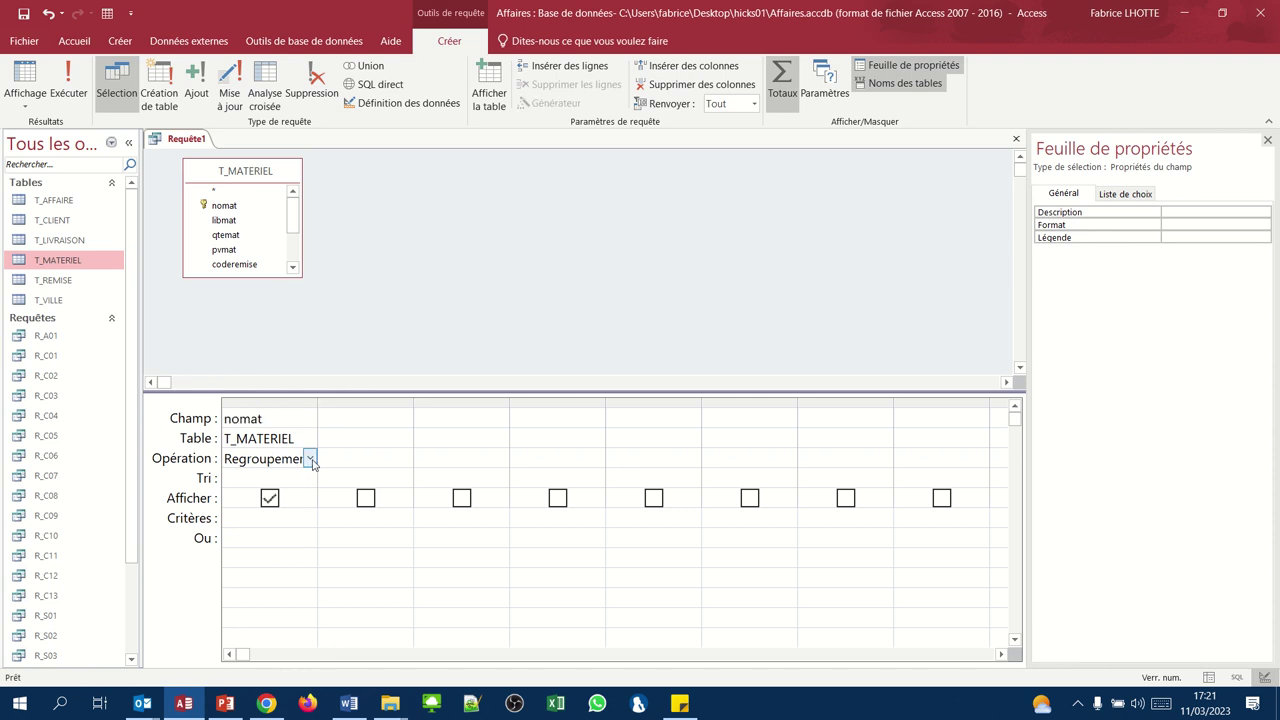
click(311, 459)
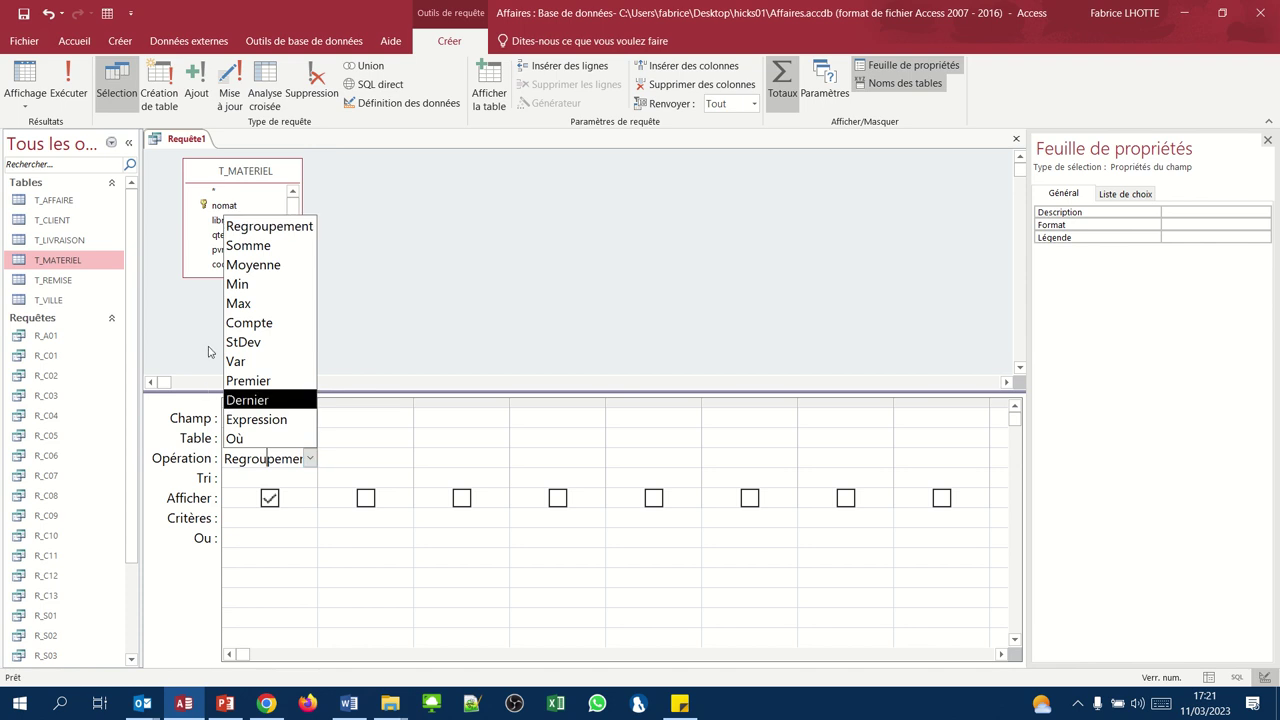
click(231, 324)
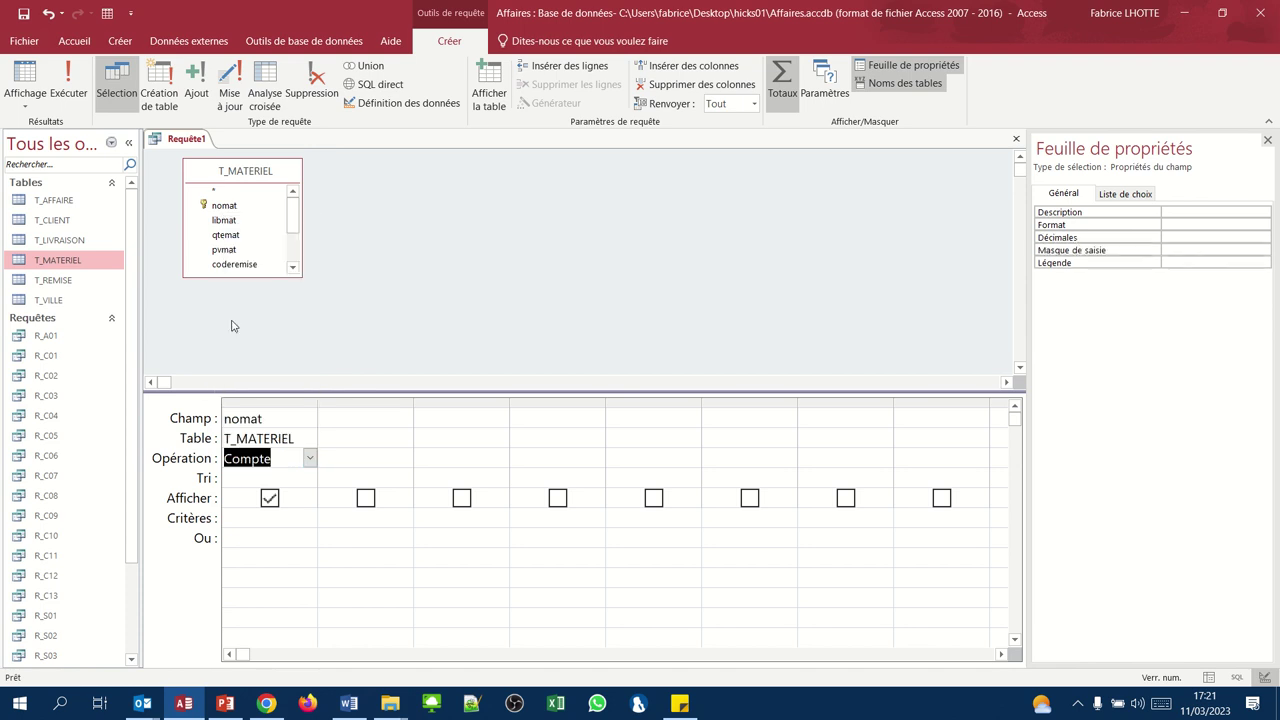
click(29, 80)
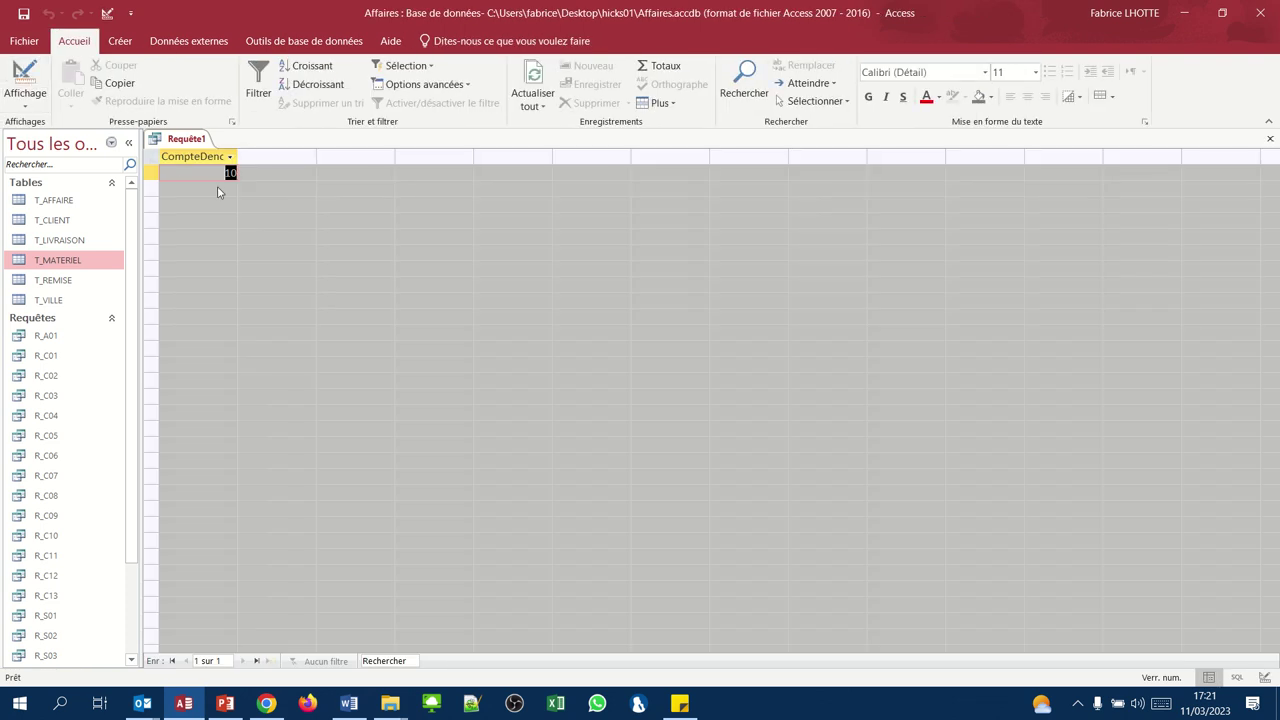
Step: Return to the query design, give the nomat column the heading "Nombre de référence", and widen it to fit the text
click(25, 104)
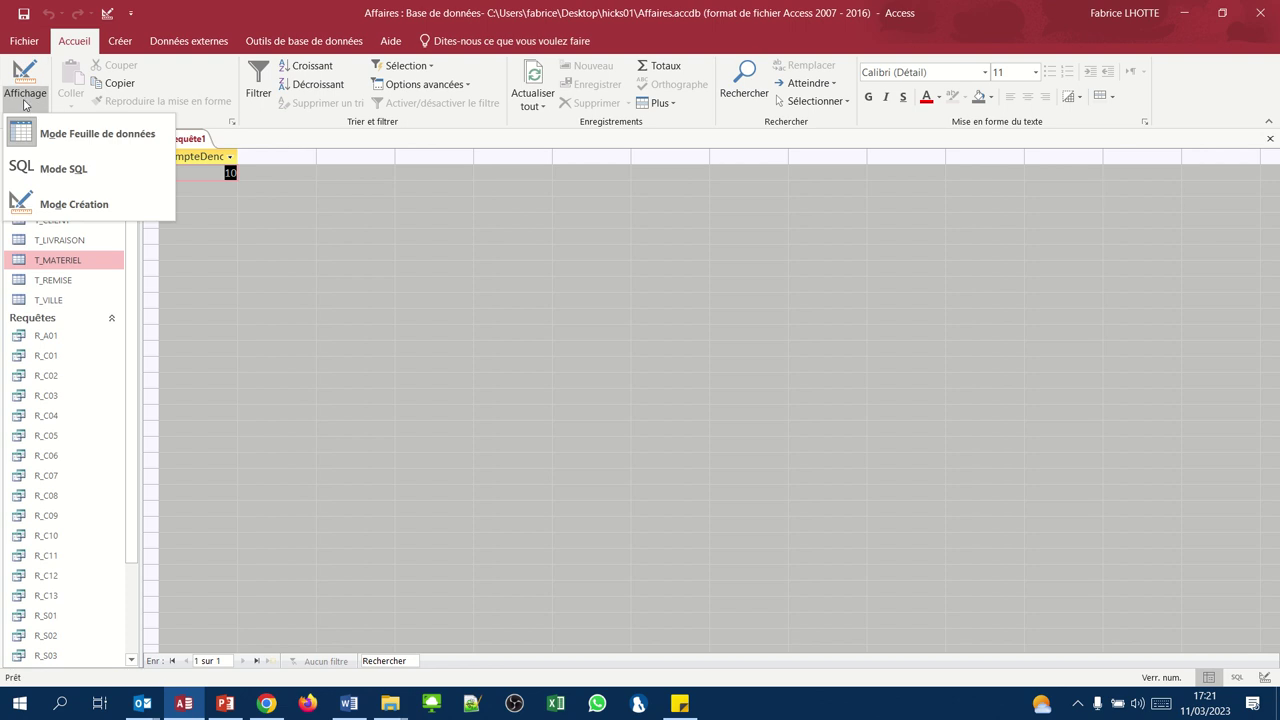
click(58, 204)
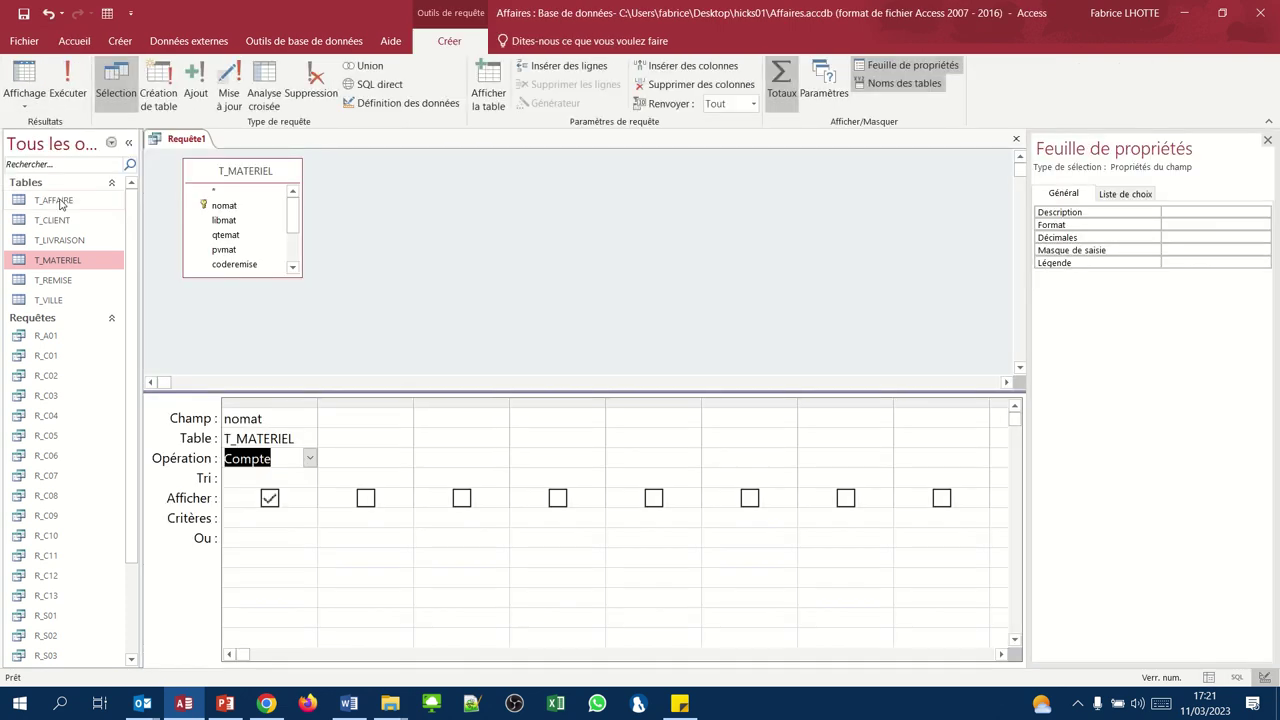
click(226, 418)
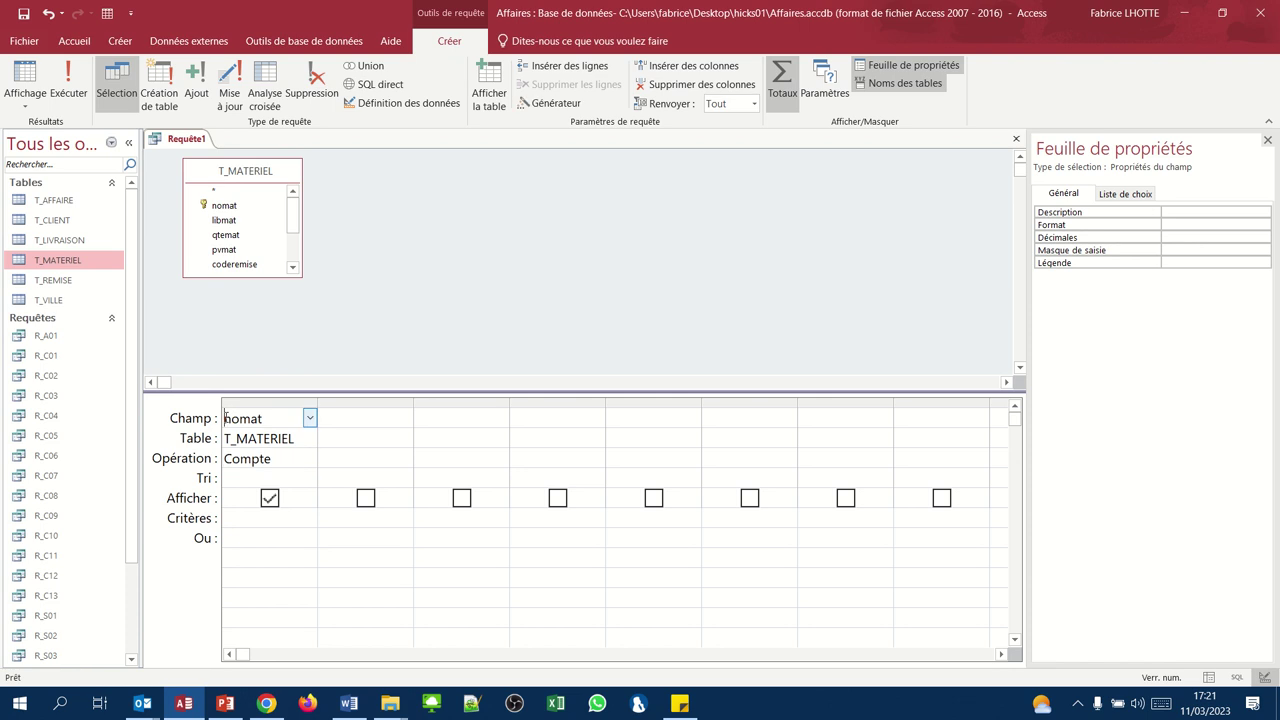
text(N)
text(ombre )
text(de référen)
text(ce)
text(:)
click(318, 418)
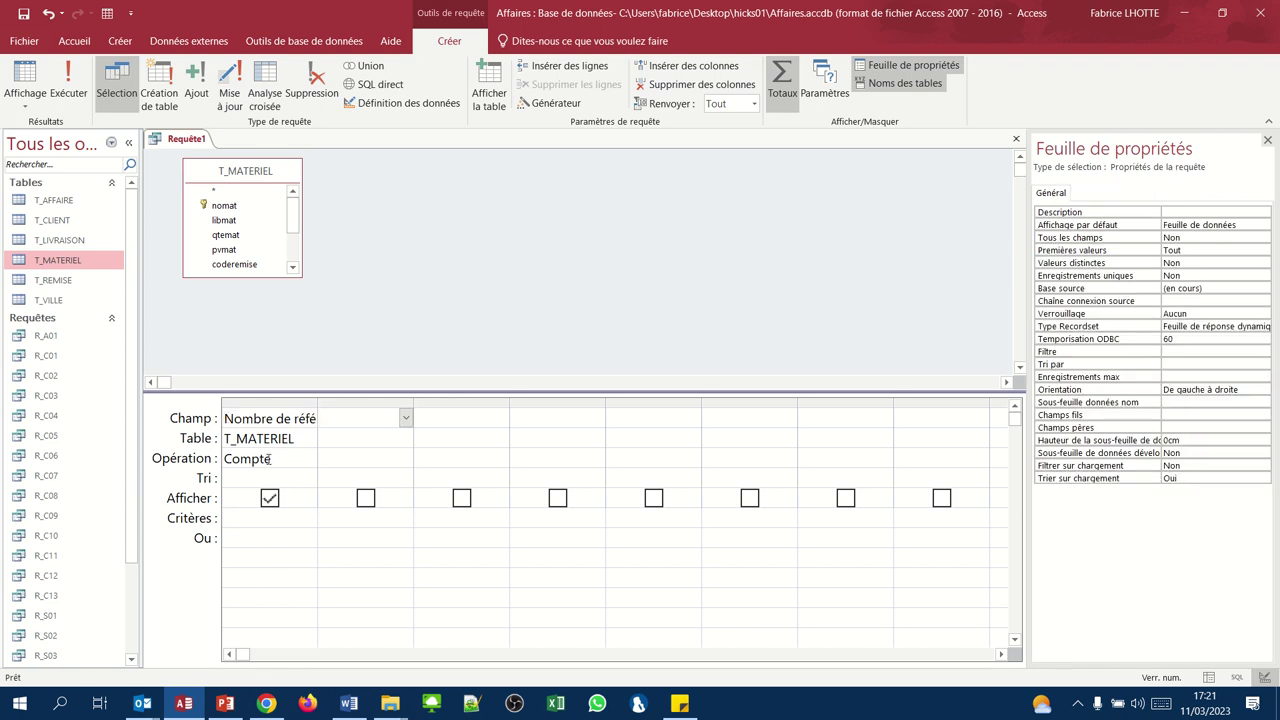
drag(318, 418, 410, 405)
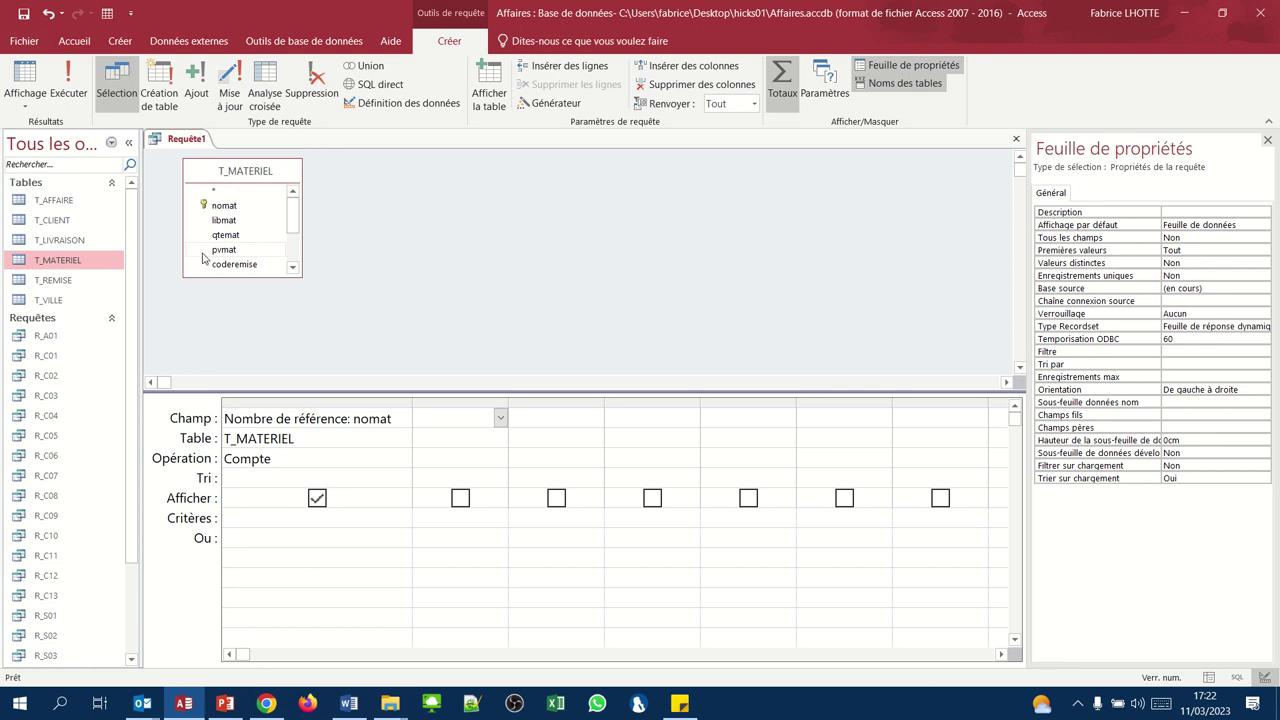
Step: Close the query and save it under the name R_A02
click(1016, 139)
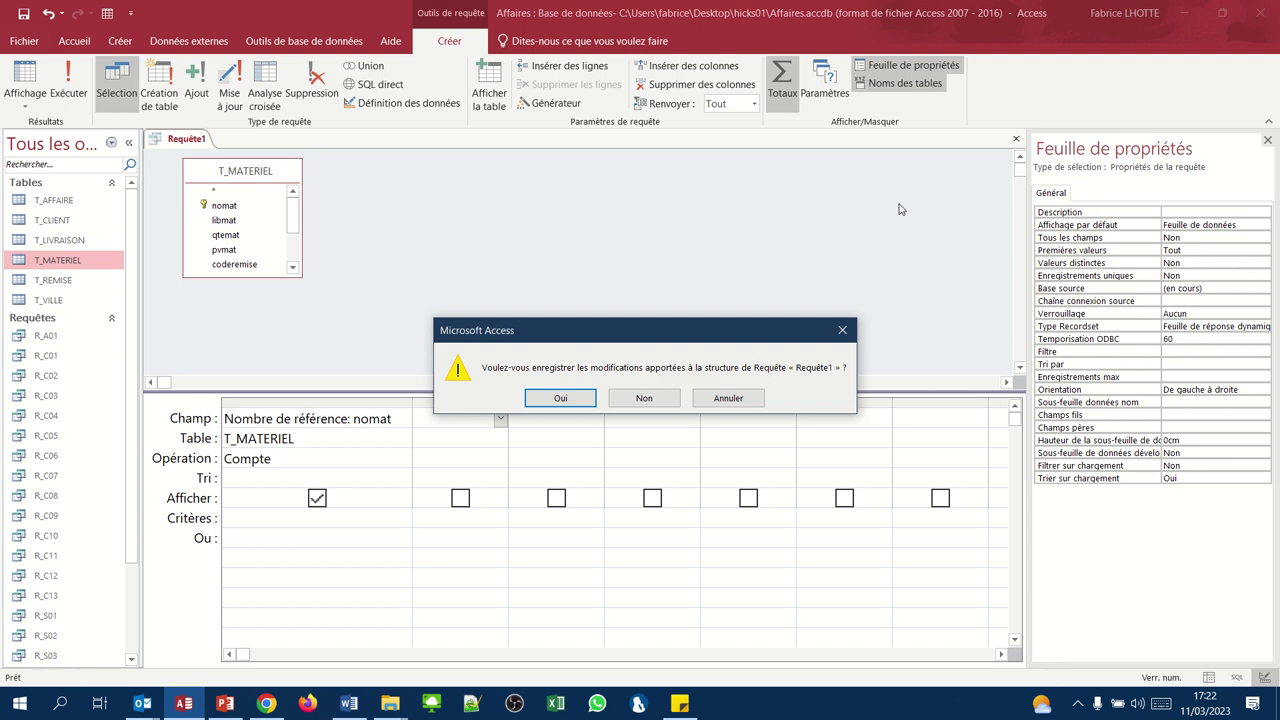
click(560, 398)
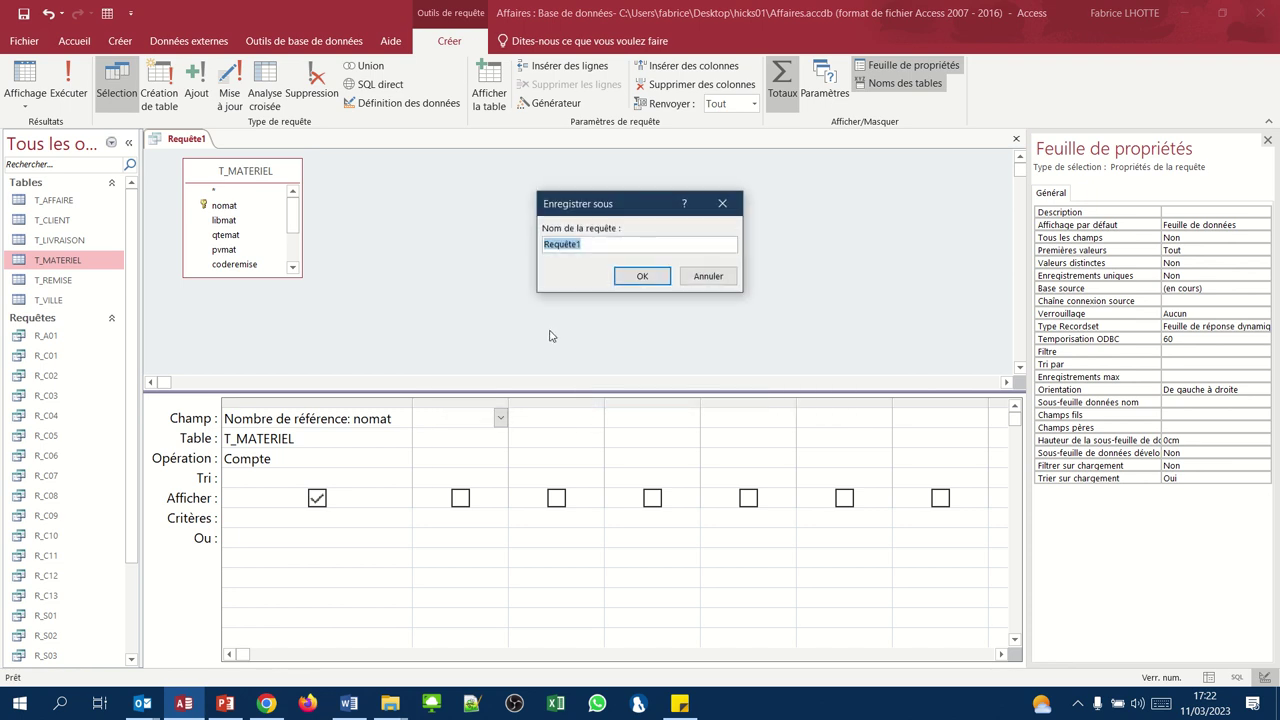
text(R_A02)
click(642, 276)
Step: Create another query in design view with the T_MATERIEL table as its source
mouse_move(495, 22)
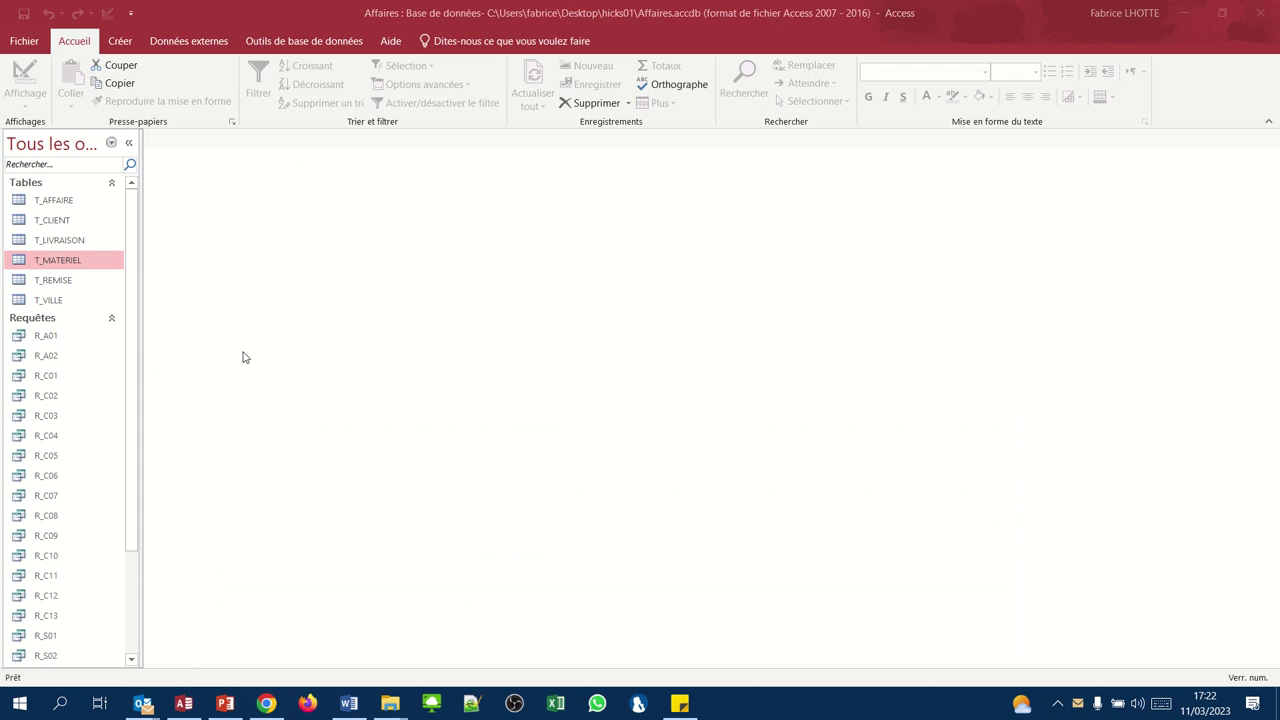
click(121, 44)
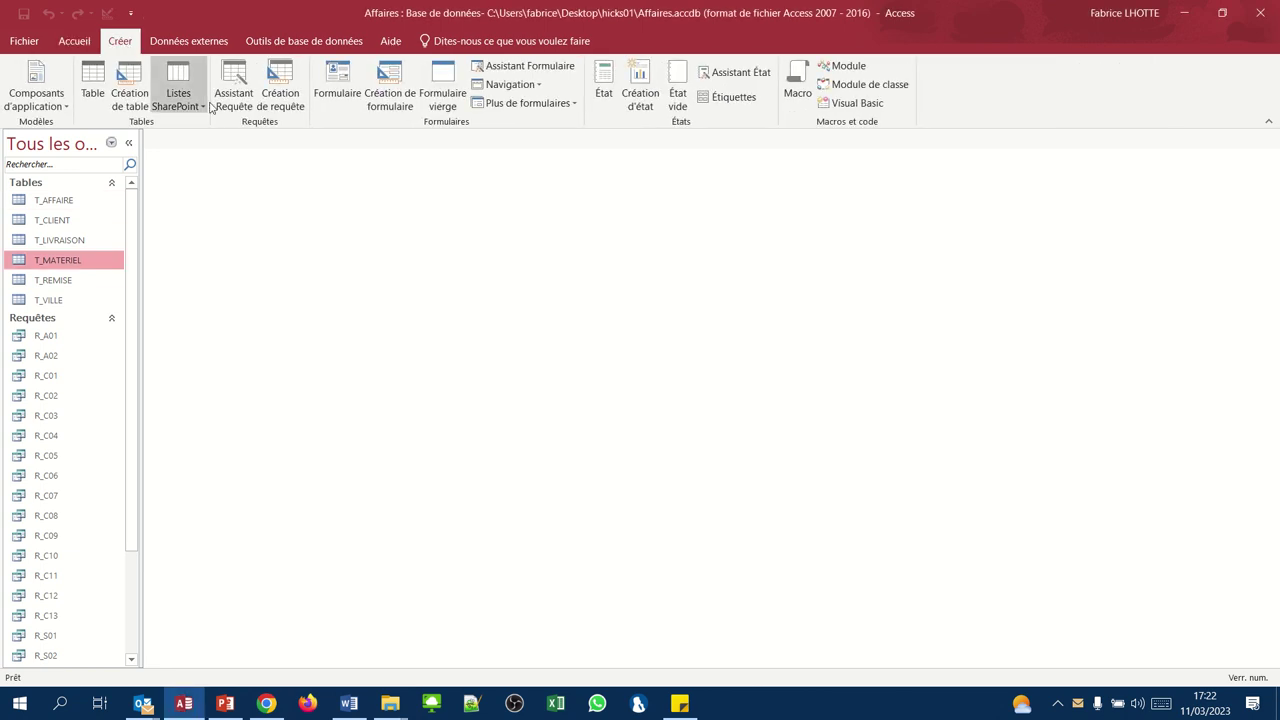
click(275, 95)
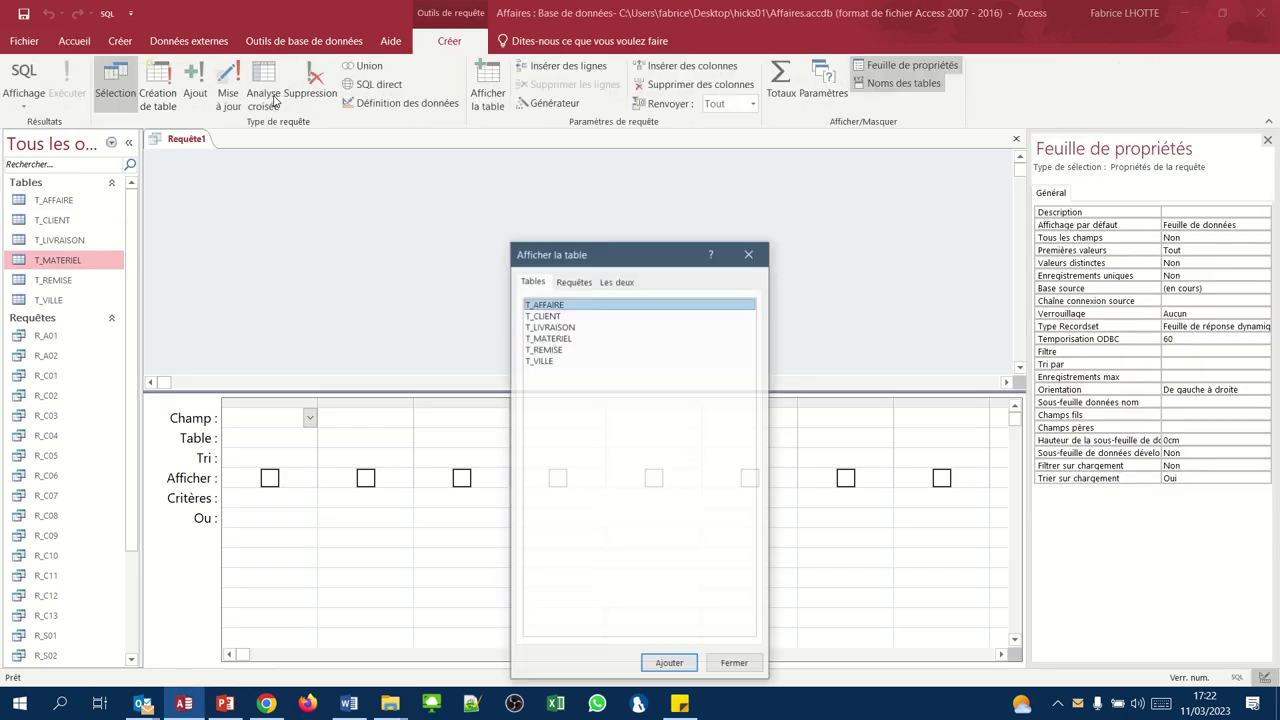
click(551, 341)
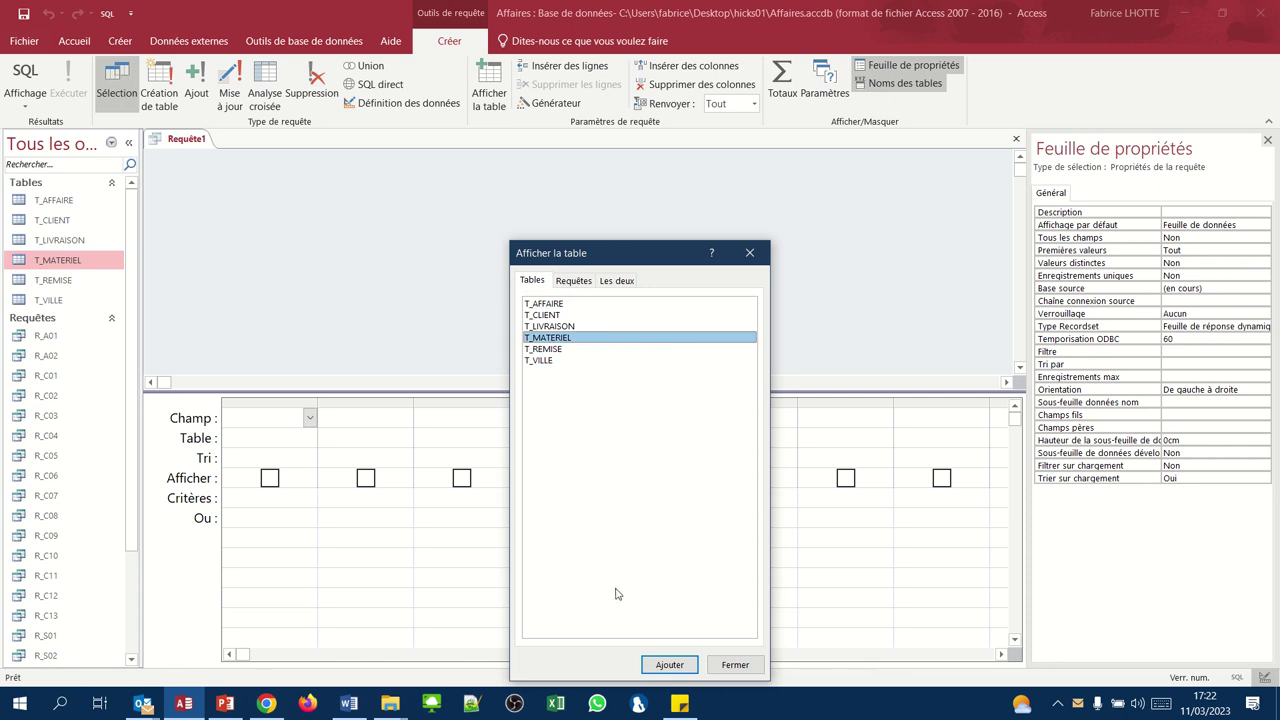
click(670, 664)
click(735, 664)
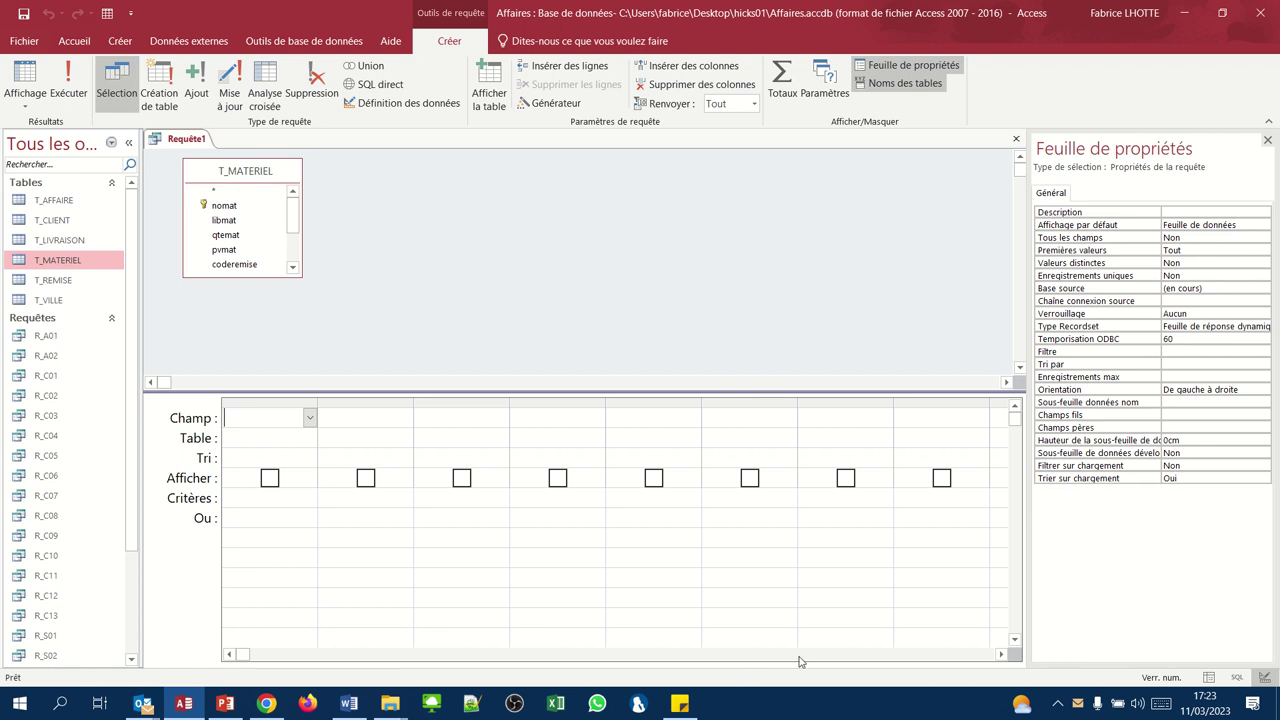
Step: Enable totals in the query and add the pvmat field in two columns
click(790, 72)
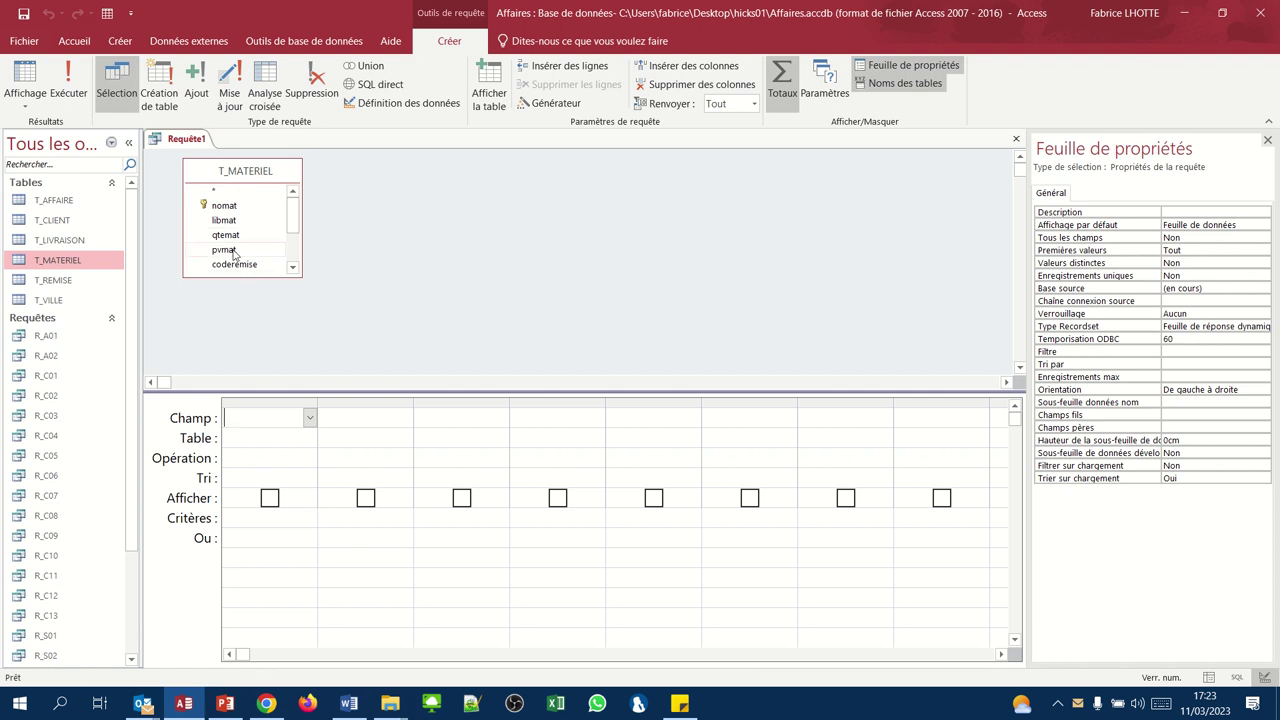
click(224, 250)
double_click(234, 254)
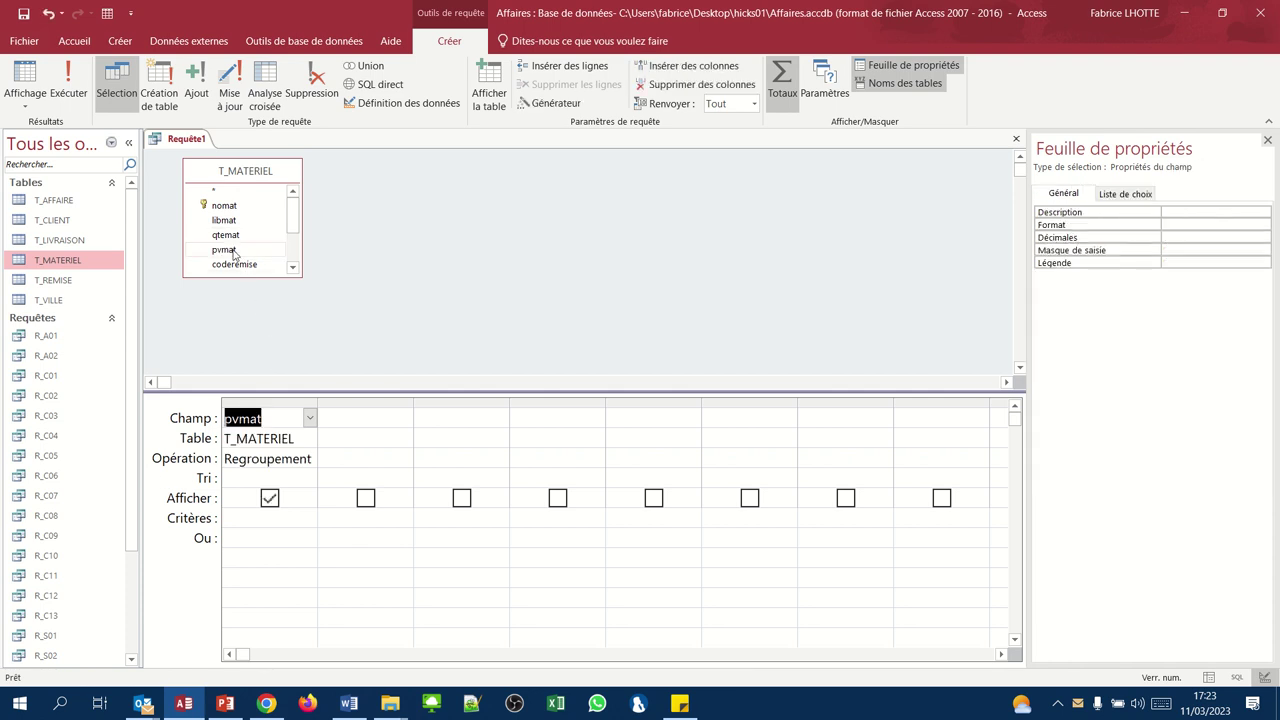
double_click(234, 254)
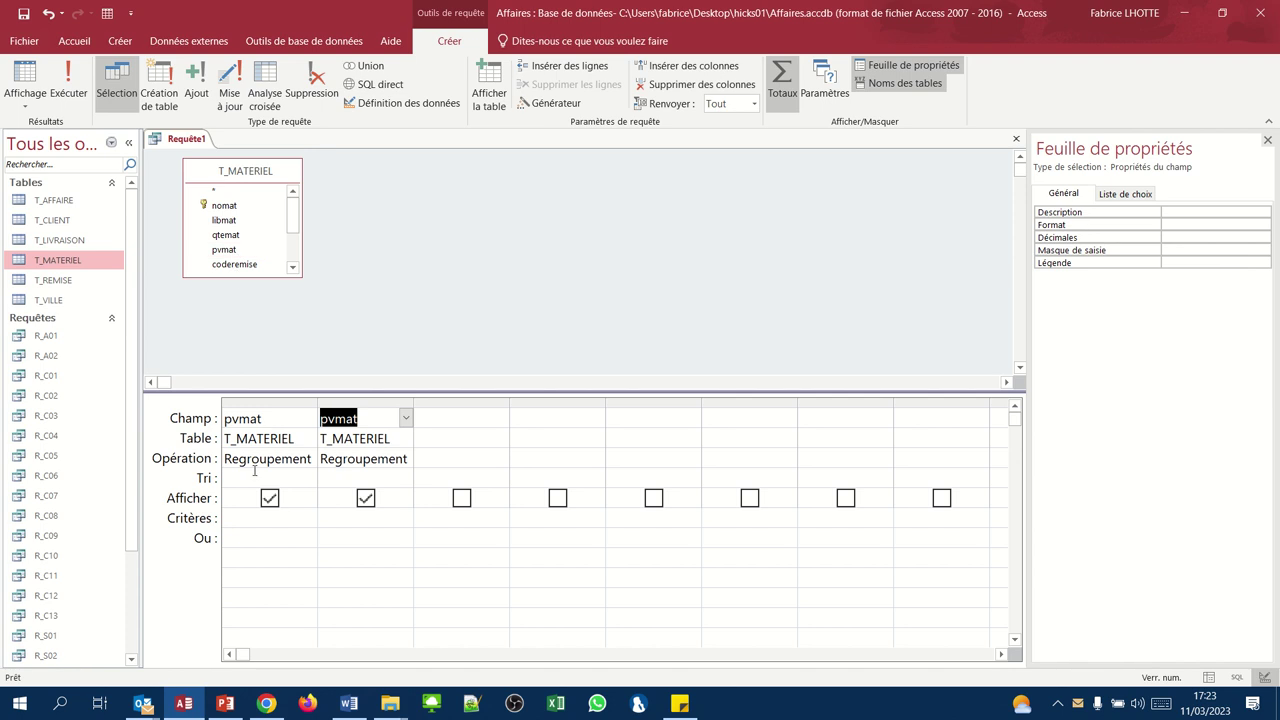
Step: Give the two pvmat columns the headings "Prix minimum" and "Prix maximum" and widen both to fit their text
click(228, 424)
text(Prix mini)
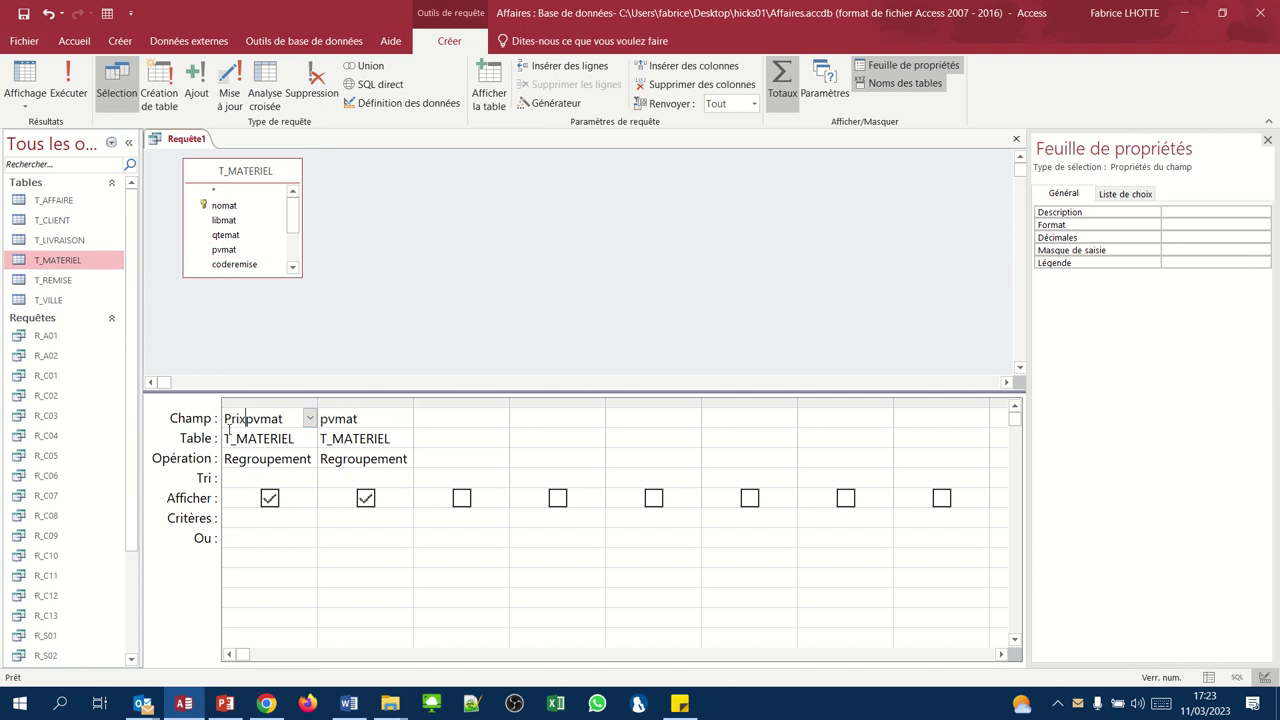
text(mum:)
key(Tab)
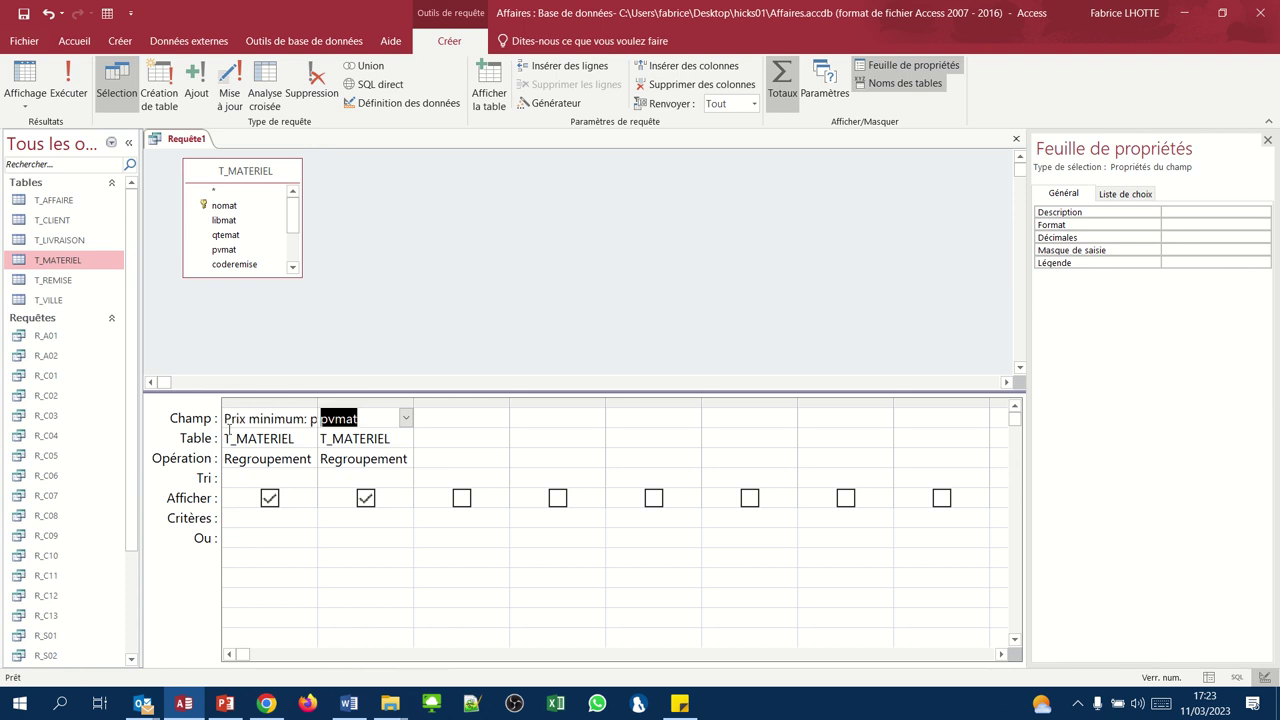
click(320, 418)
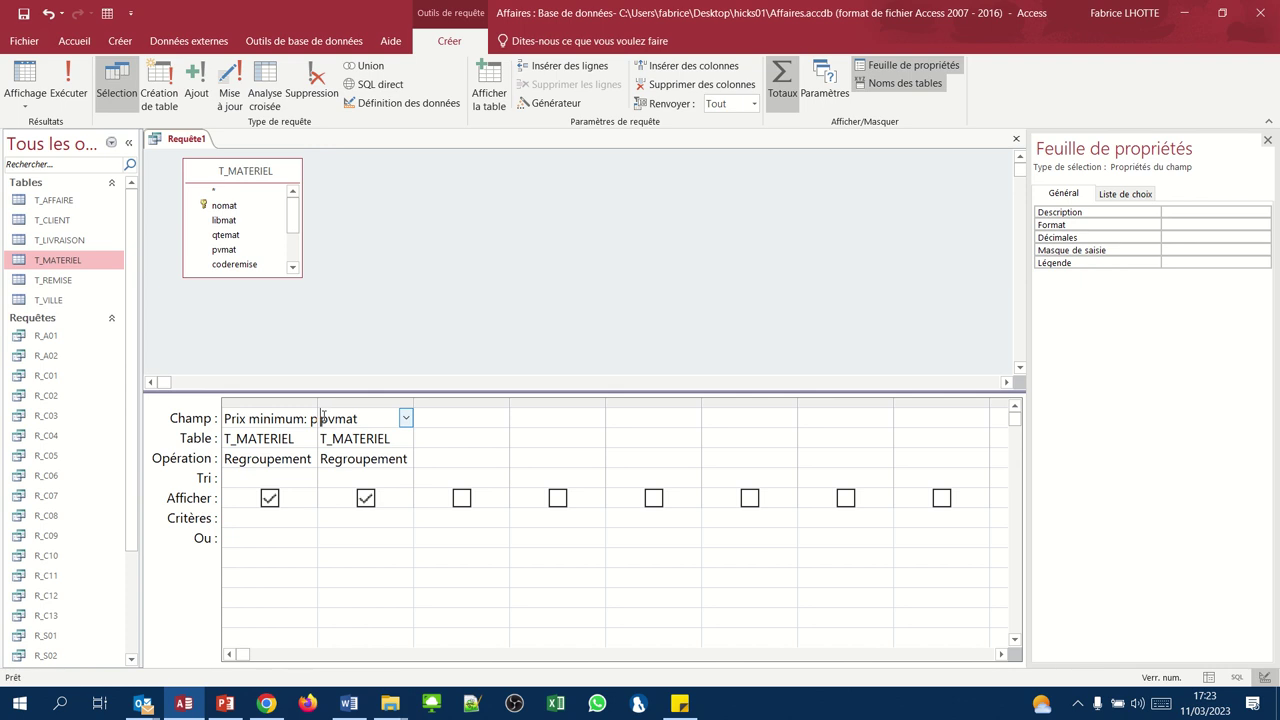
text(Prix ma)
text(ximum: p)
key(Tab)
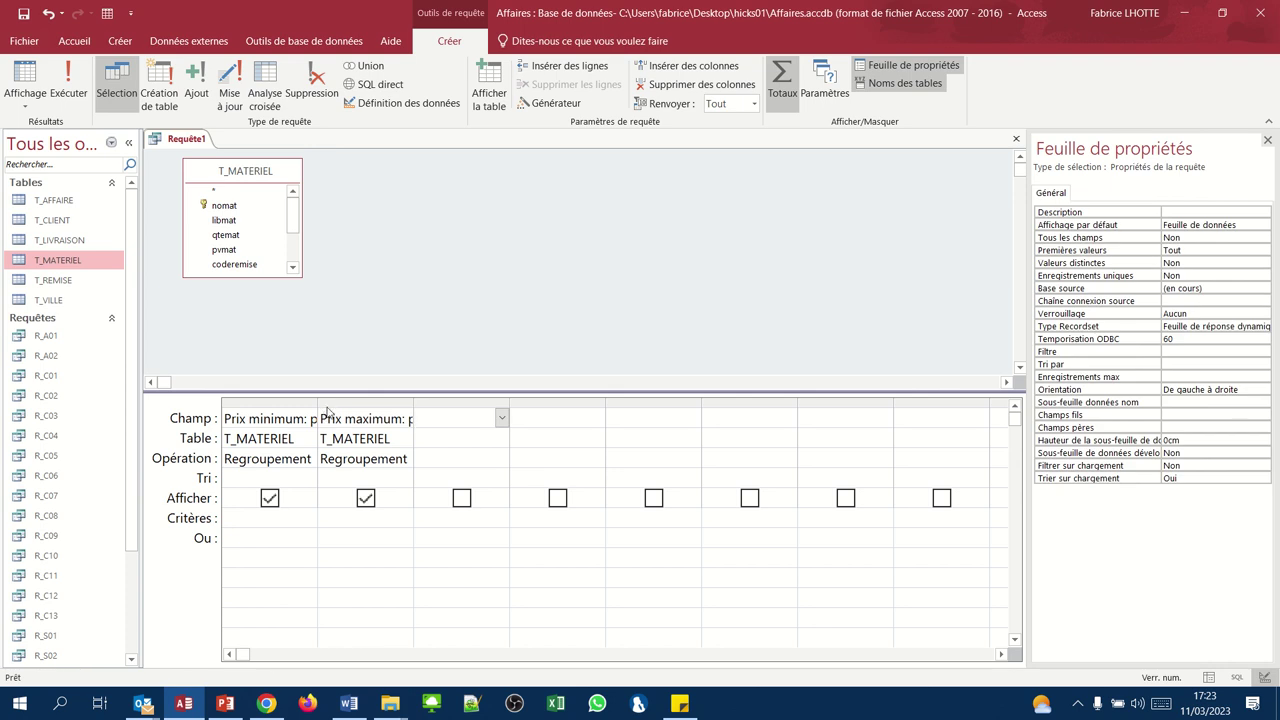
double_click(318, 402)
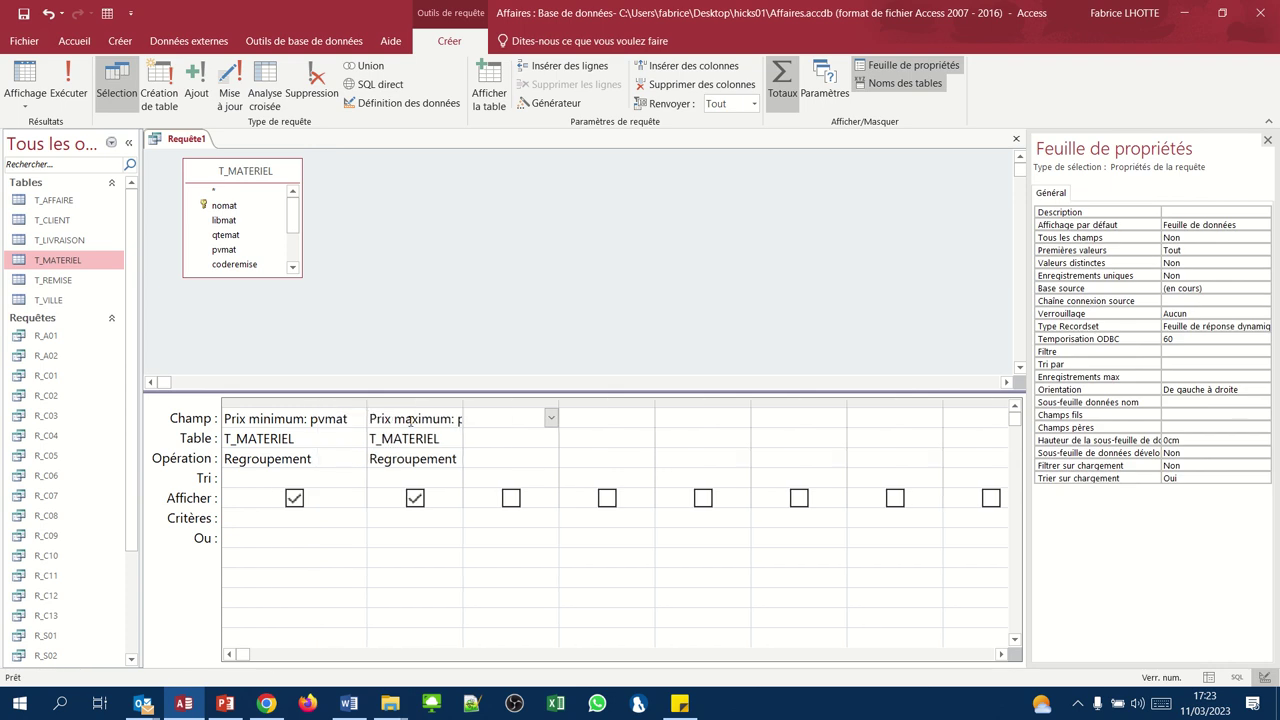
double_click(464, 404)
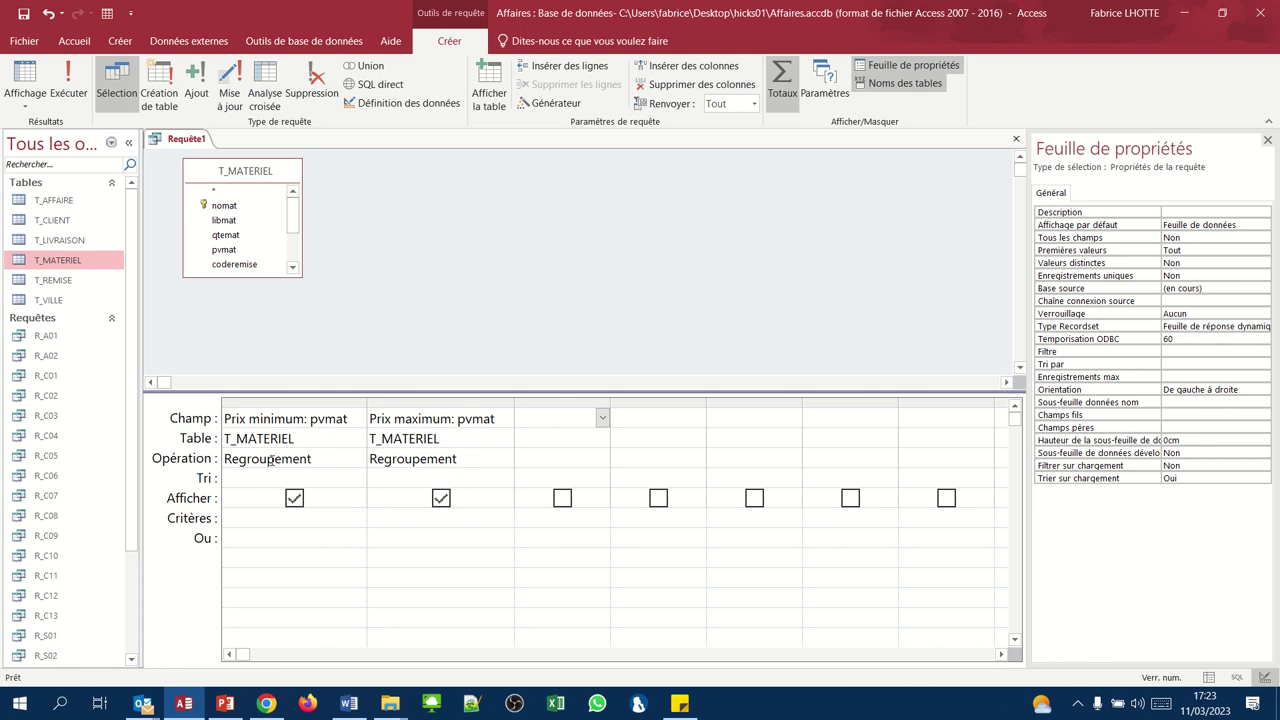
Step: Set the total operation to Min for Prix minimum and Max for Prix maximum, and display the query result
click(309, 458)
click(358, 458)
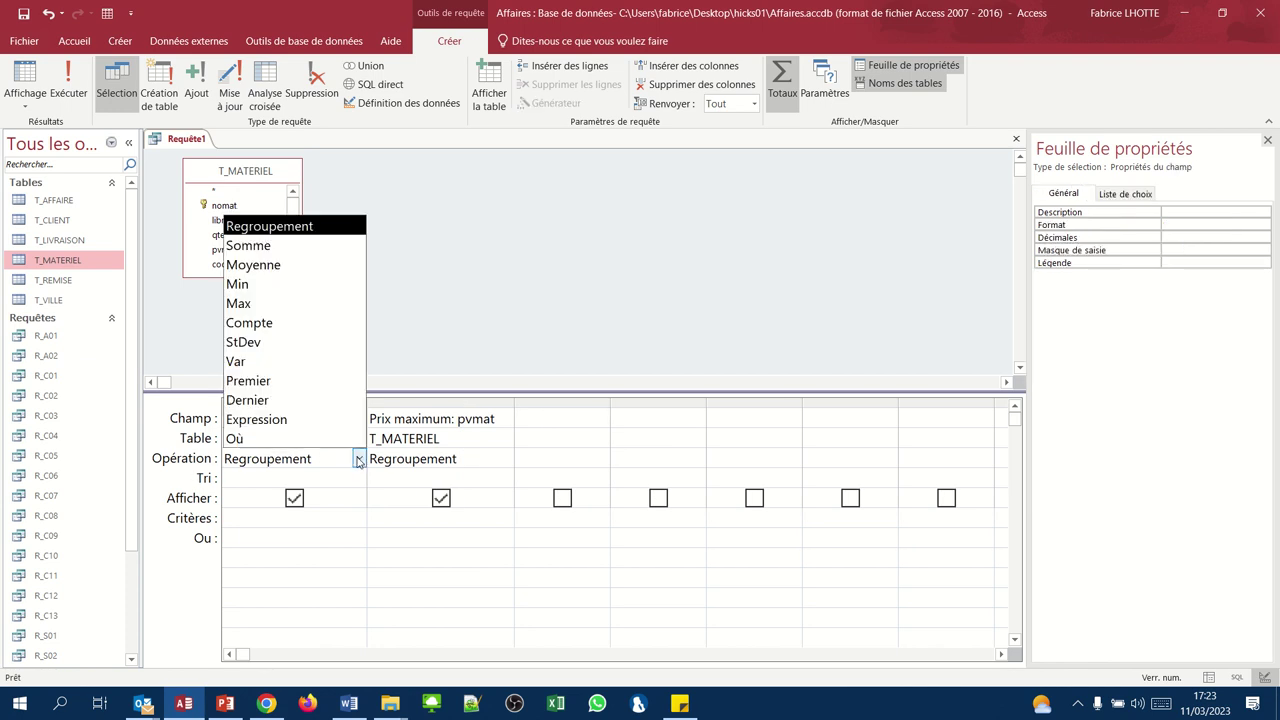
click(285, 284)
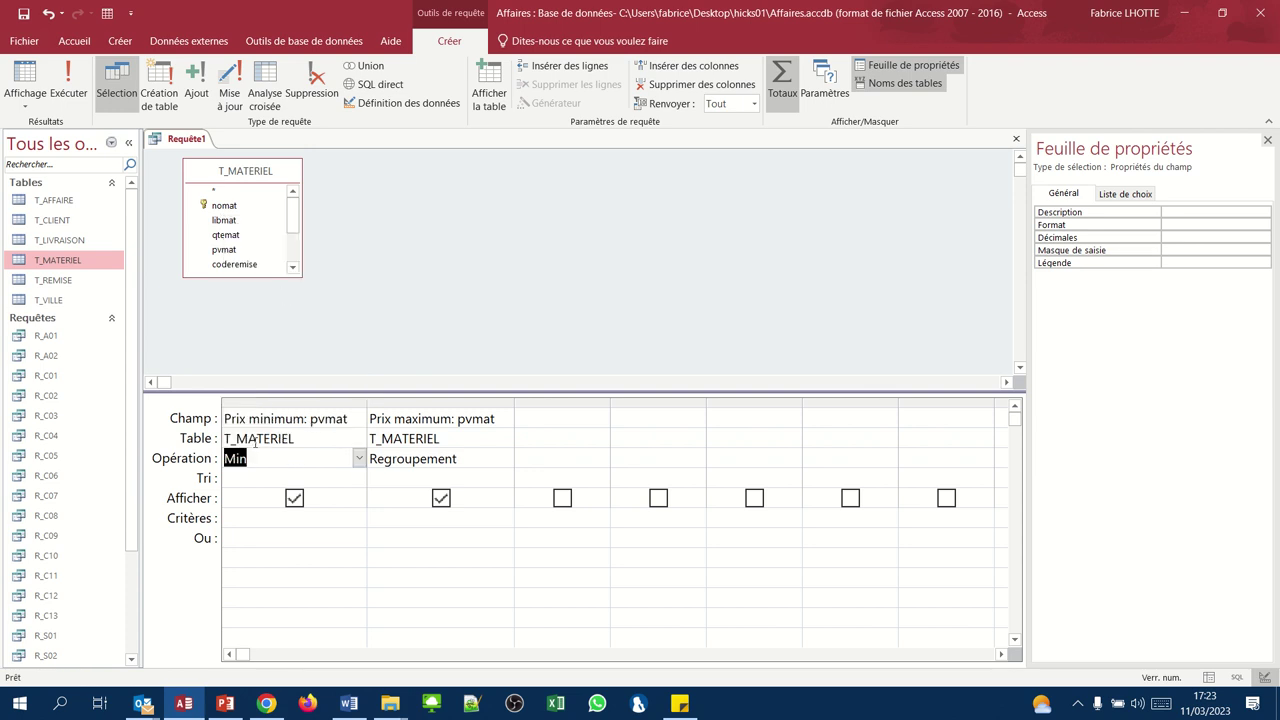
click(411, 458)
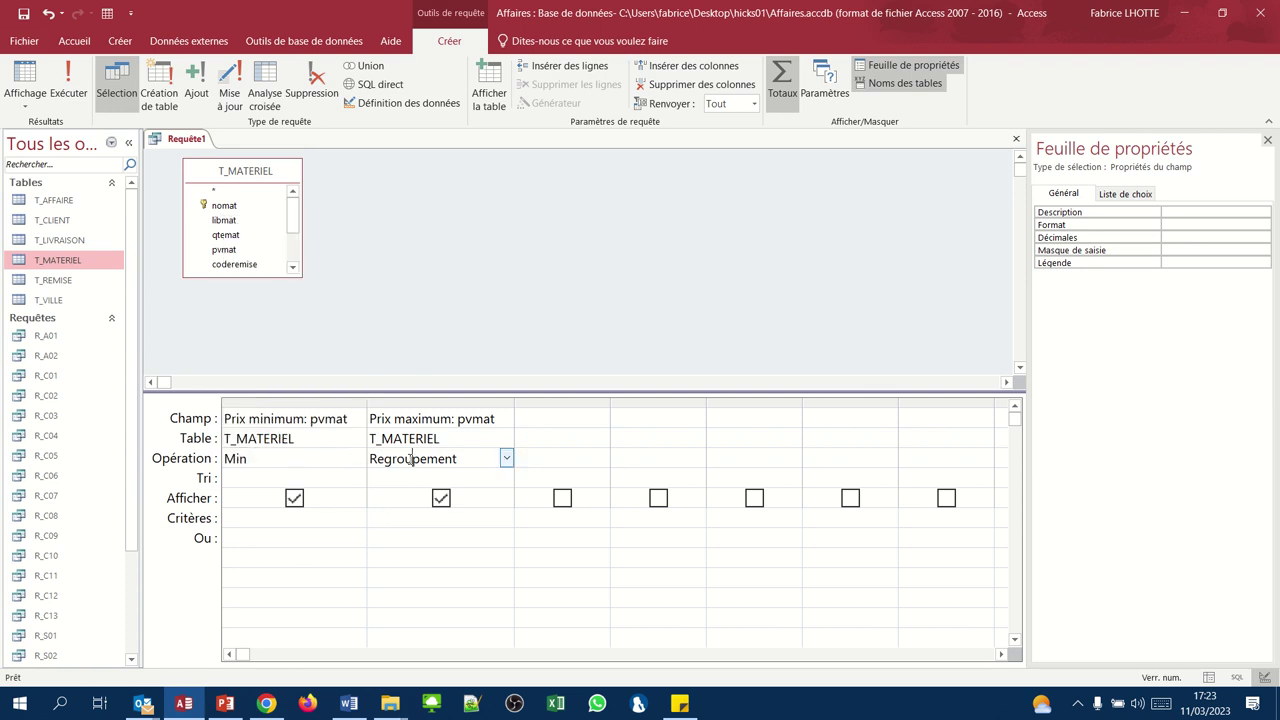
click(506, 458)
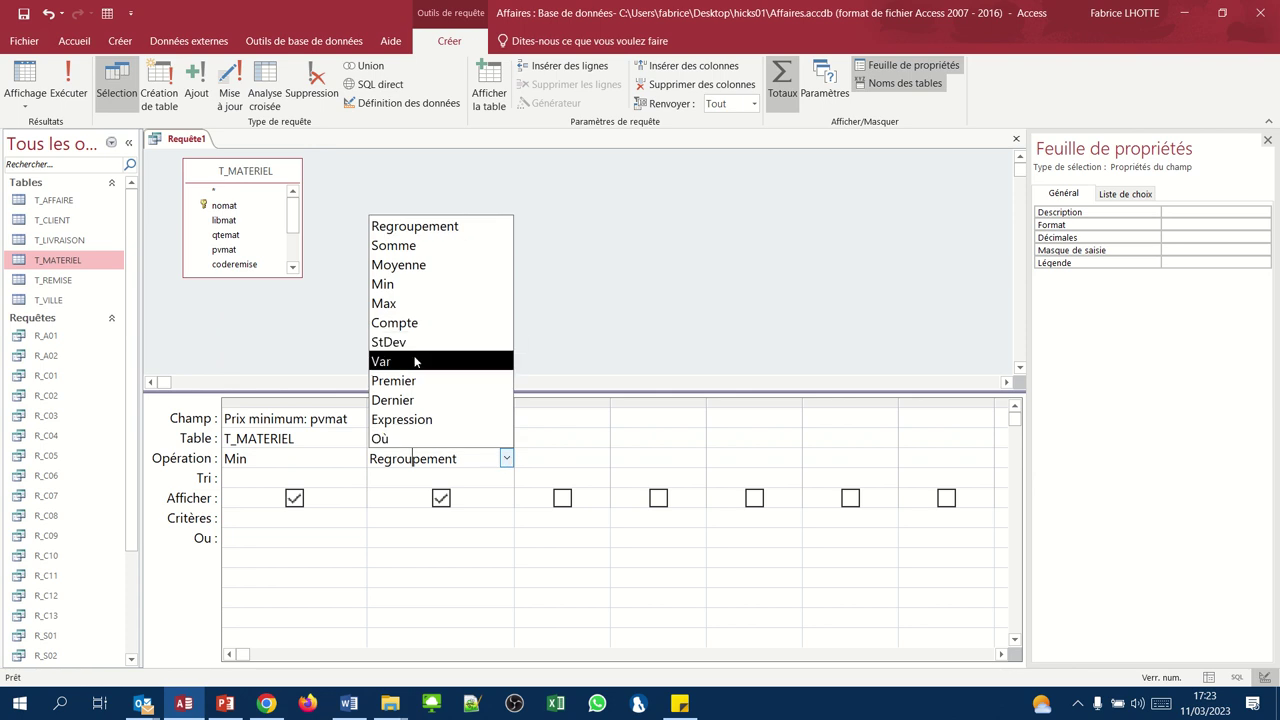
click(409, 302)
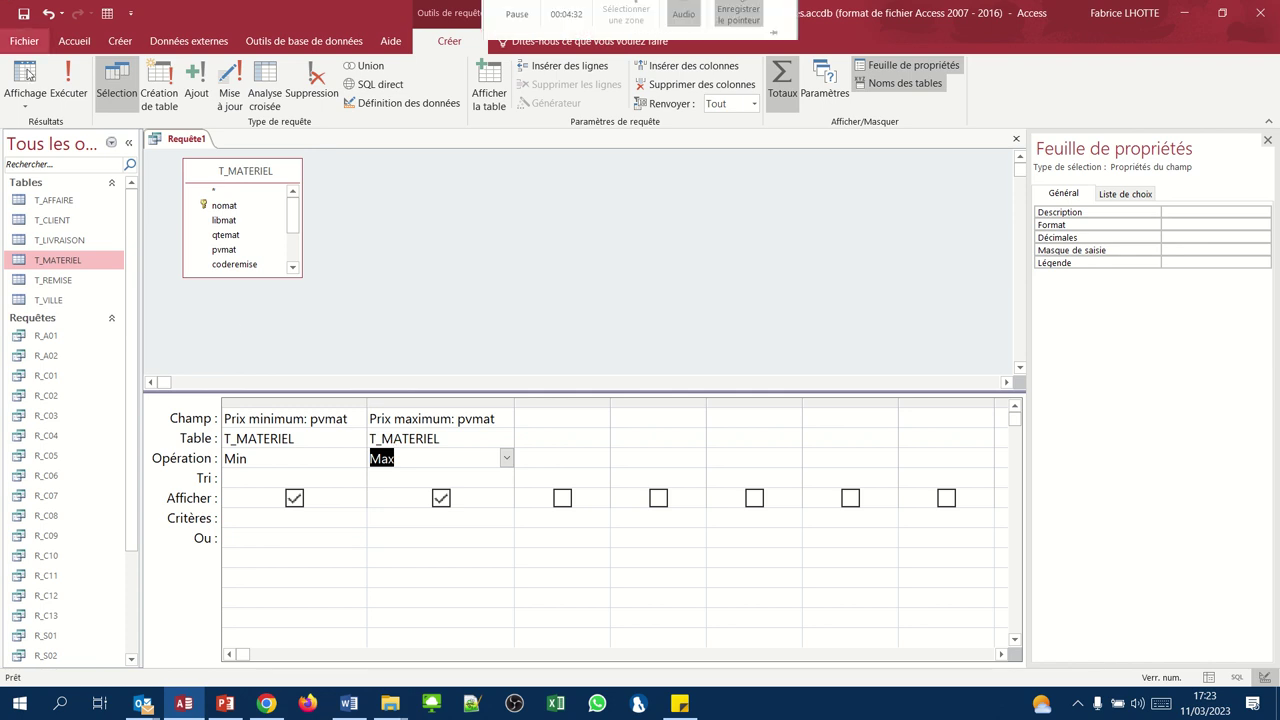
click(27, 75)
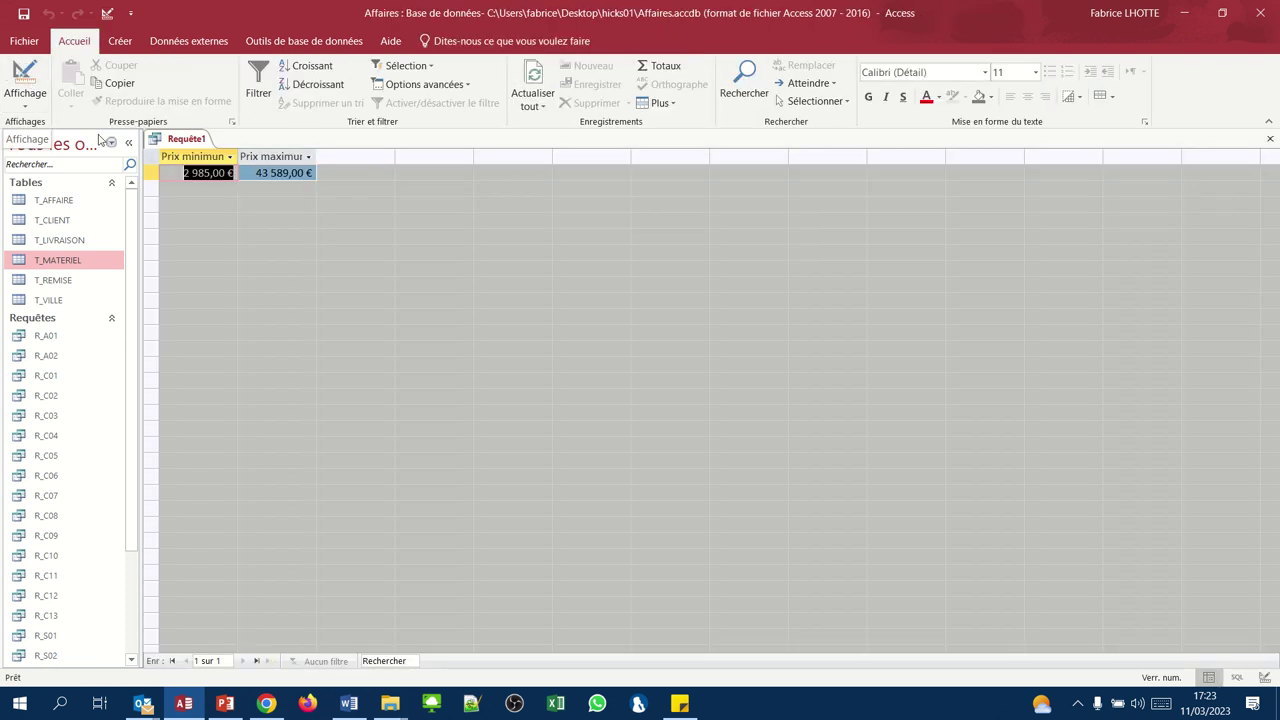